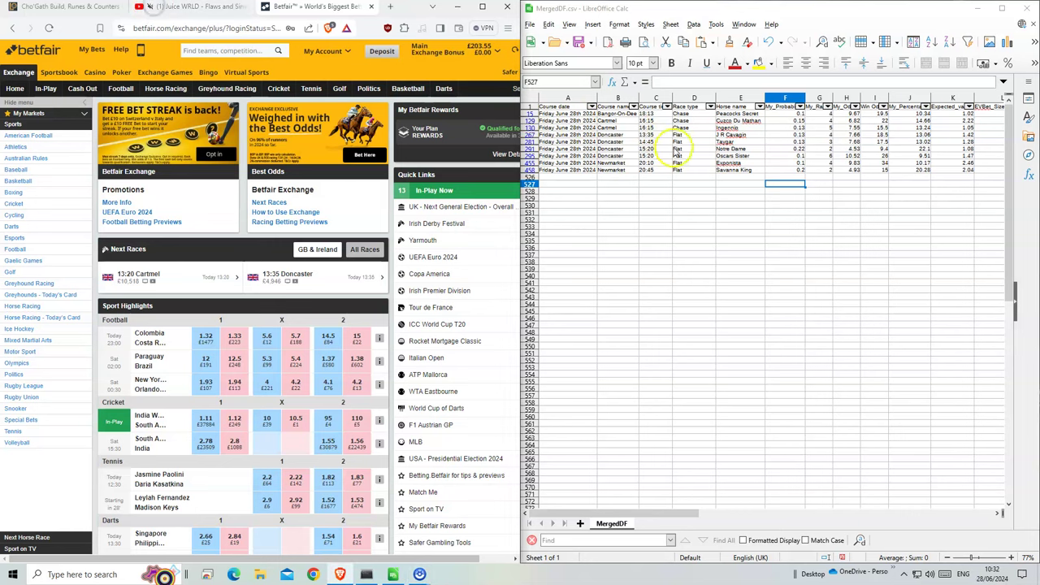
- Delete columns F:H (My_Probability, rating, My_Odds) so Win Odds follows Horse name
click(741, 261)
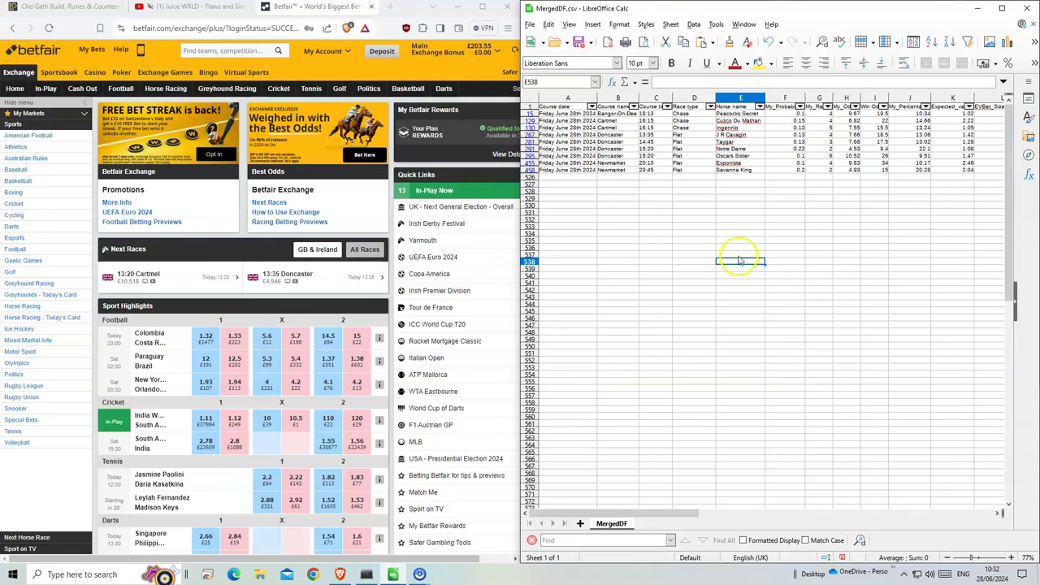
drag(846, 98, 784, 98)
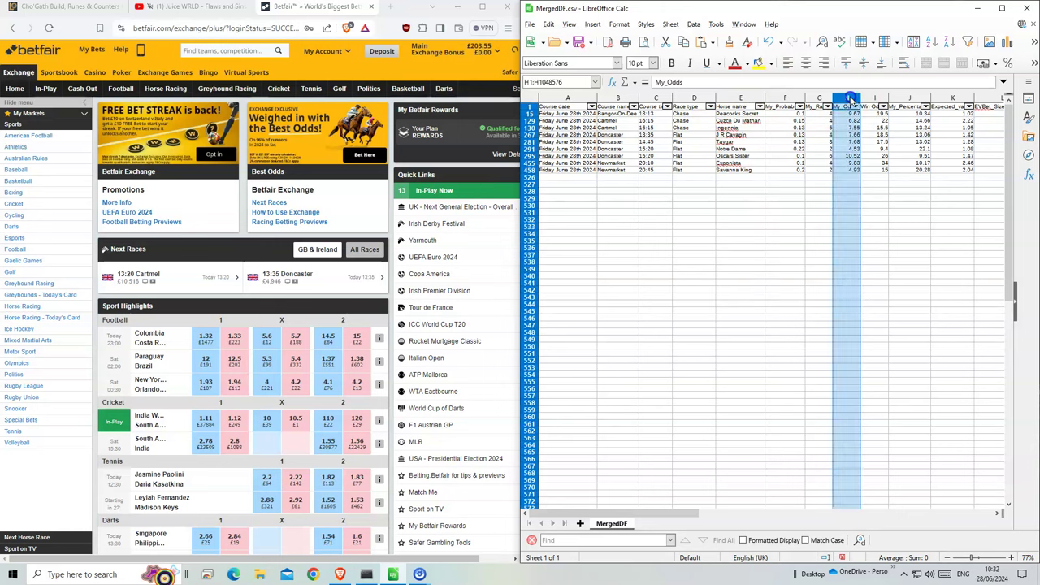
right_click(784, 98)
click(815, 180)
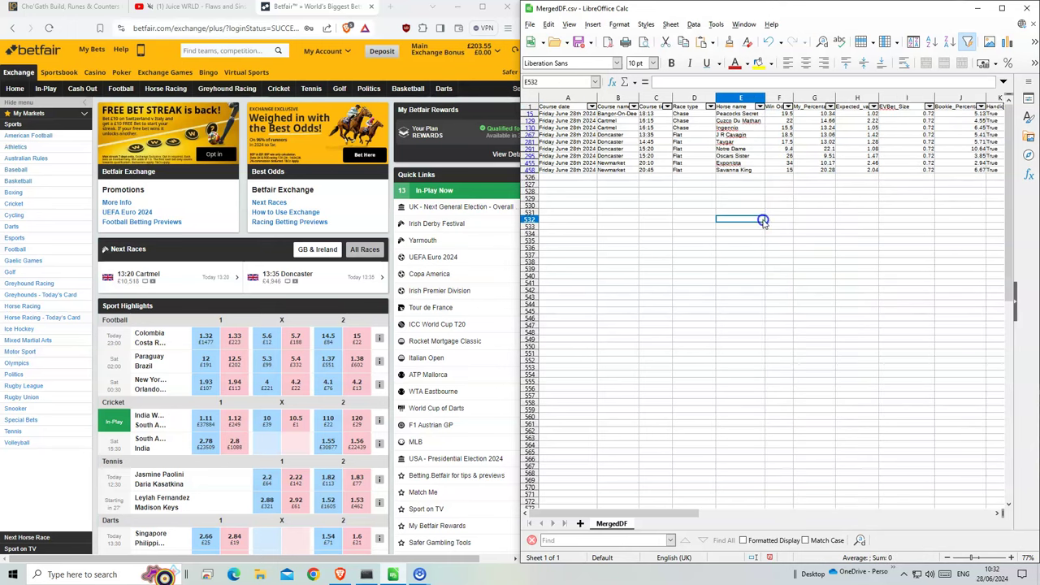
click(739, 219)
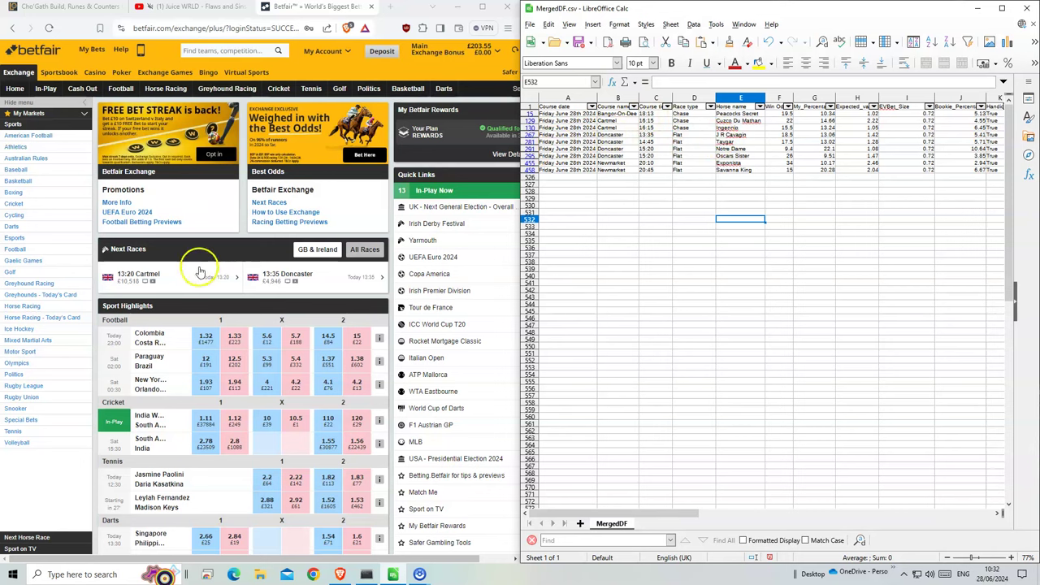
- Back Peacocks Secret for £1 at 26 in the 18:13 Bangor-on-Dee race and confirm
click(165, 87)
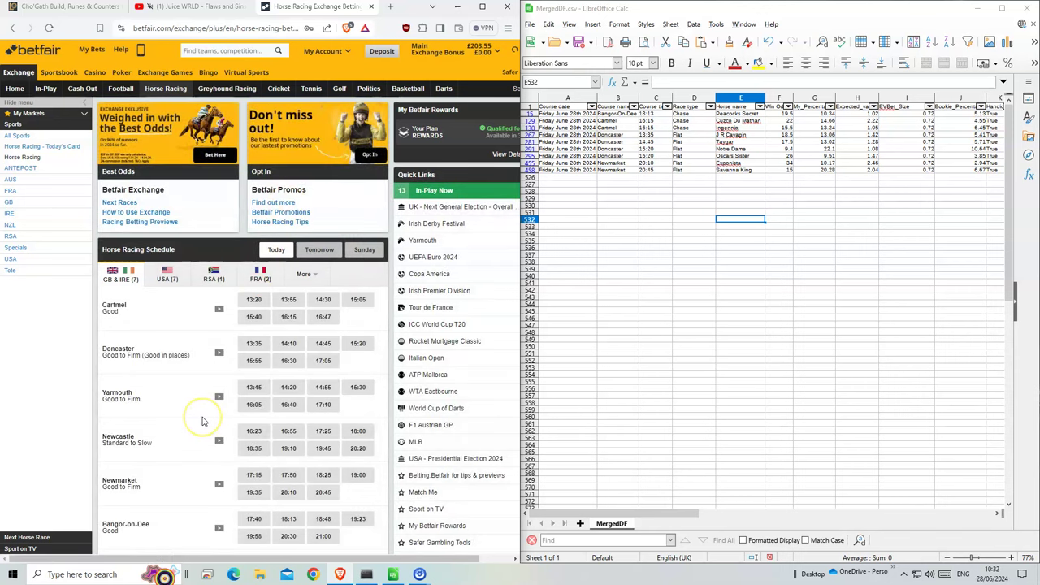
scroll(203, 420, down, 1)
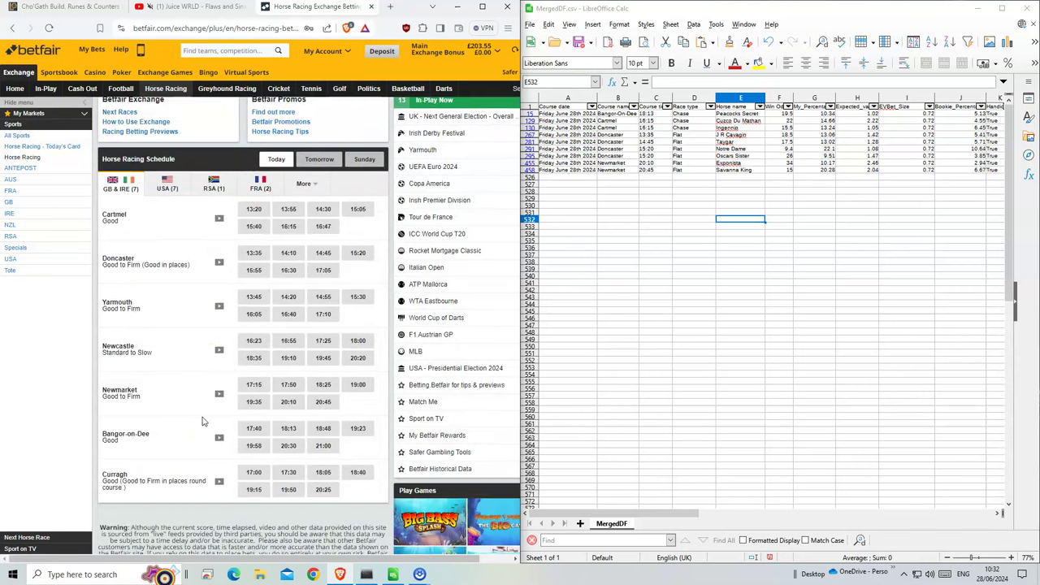
click(290, 428)
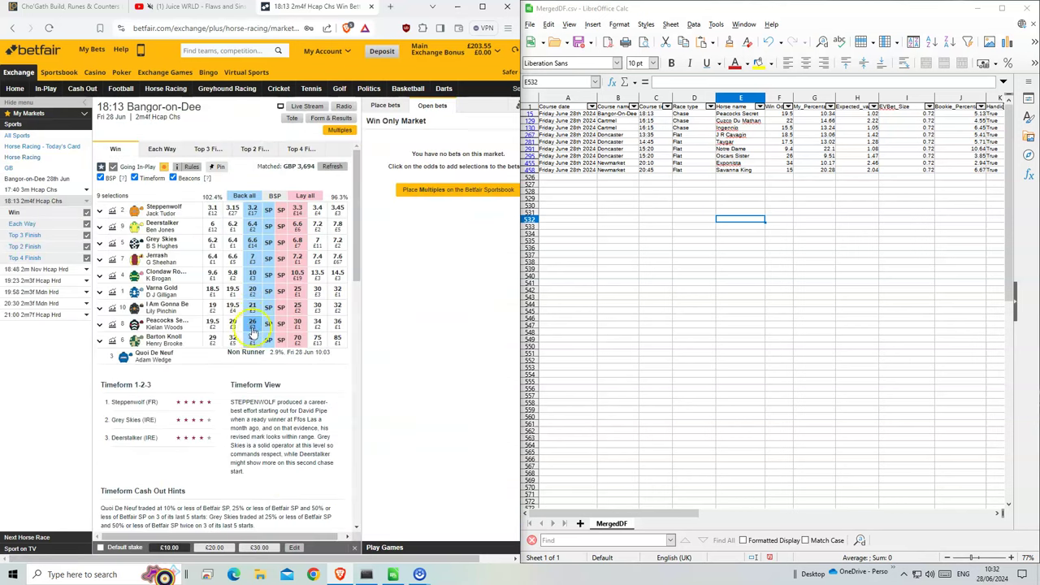
click(252, 322)
click(497, 166)
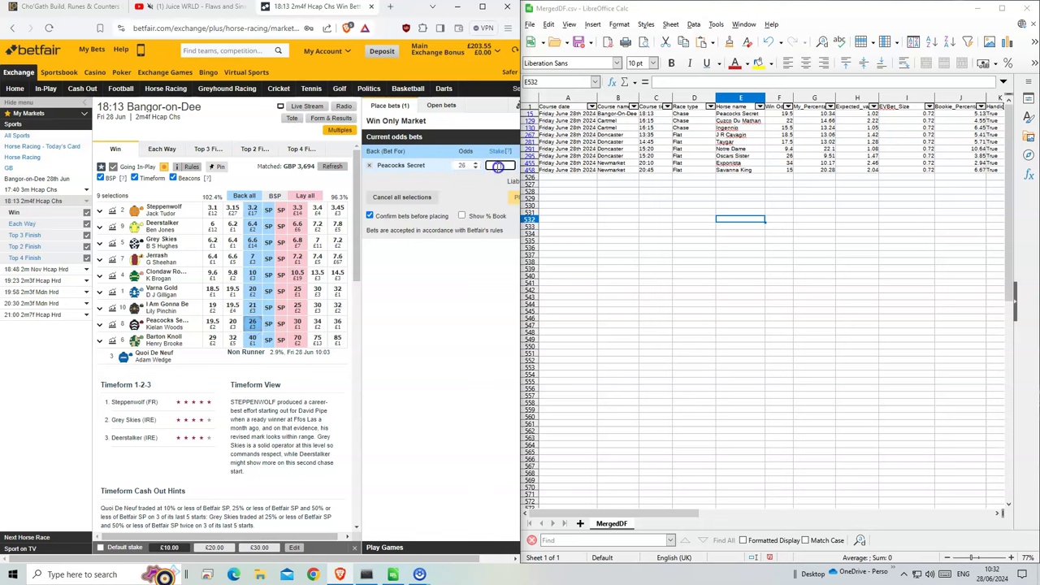
text(1)
click(509, 198)
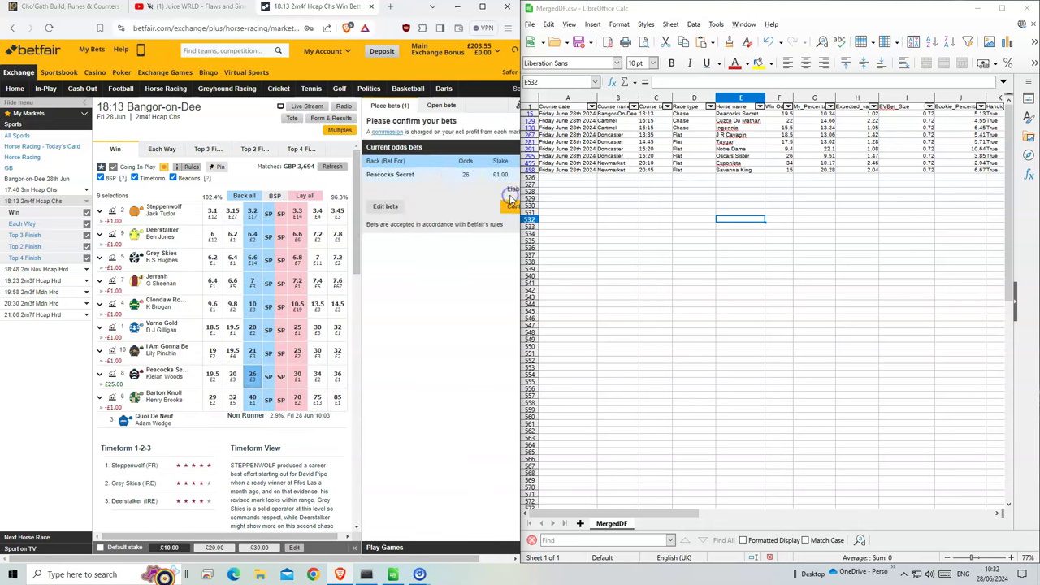
click(506, 204)
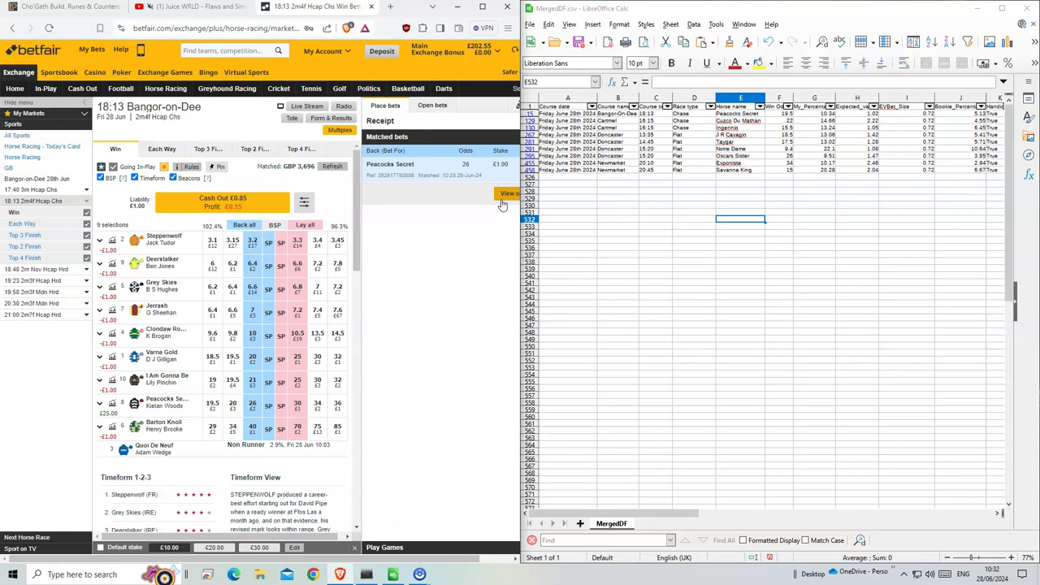
click(735, 121)
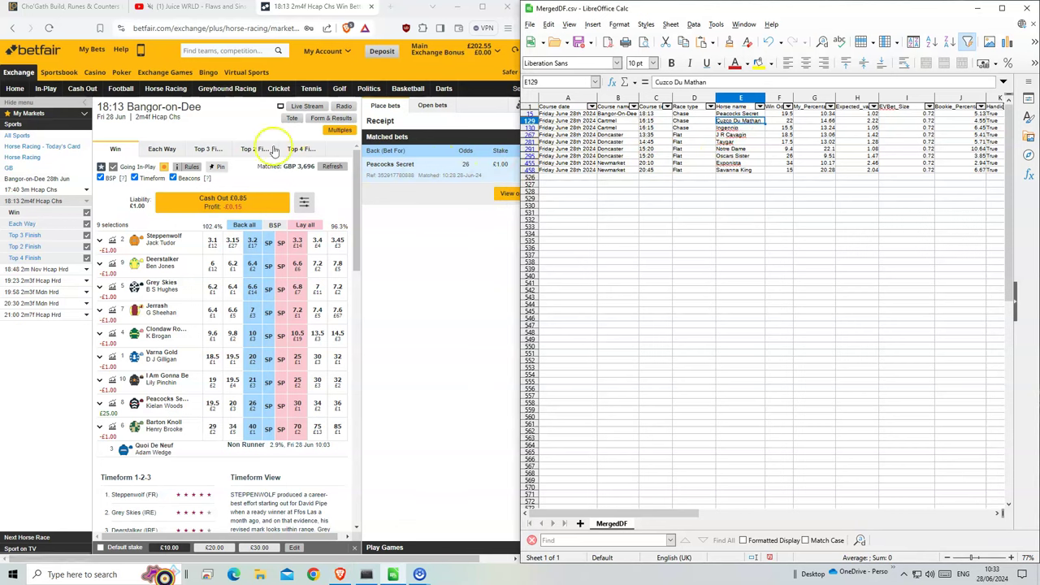
- Add Cuzco Du Mathan and Ingennio back bets to the slip in the 16:15 Cartmel race
click(165, 88)
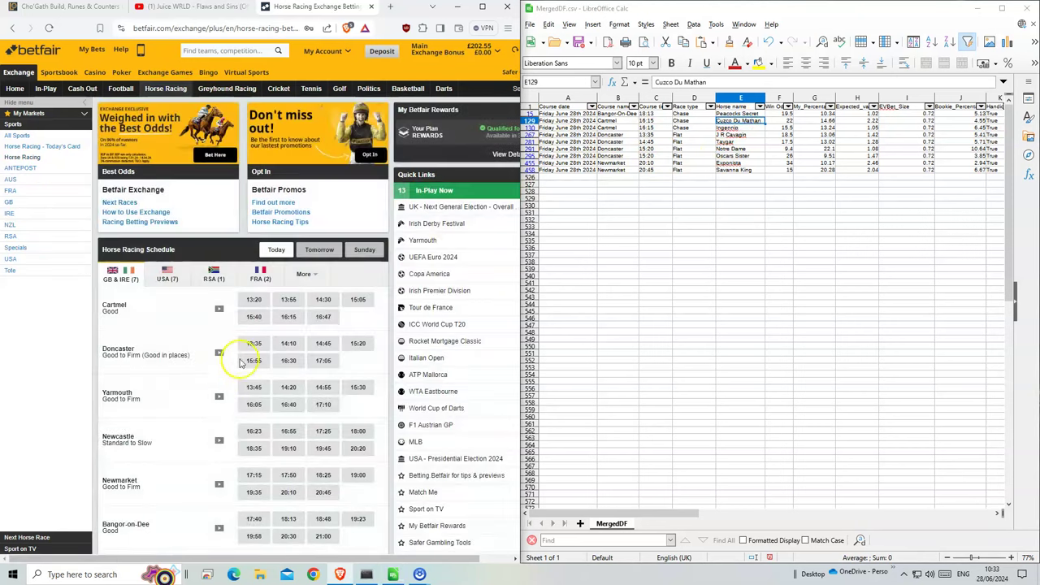
click(323, 316)
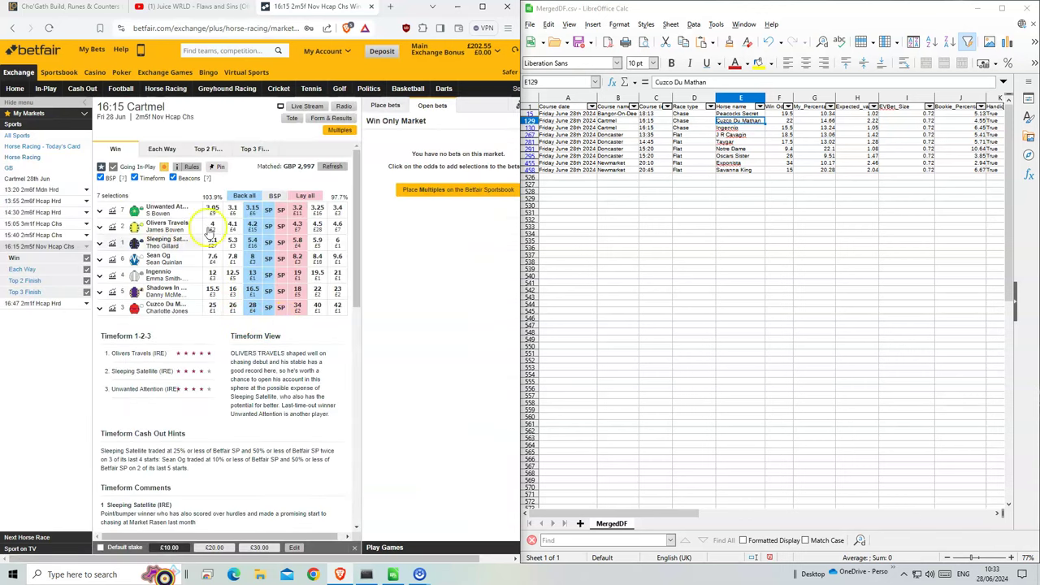
click(251, 306)
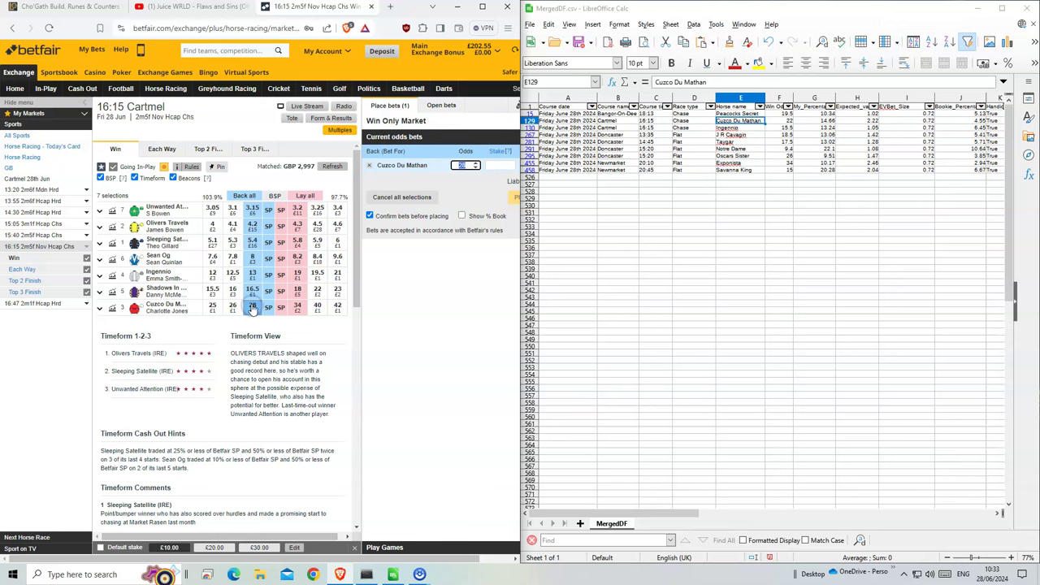
click(253, 274)
click(491, 165)
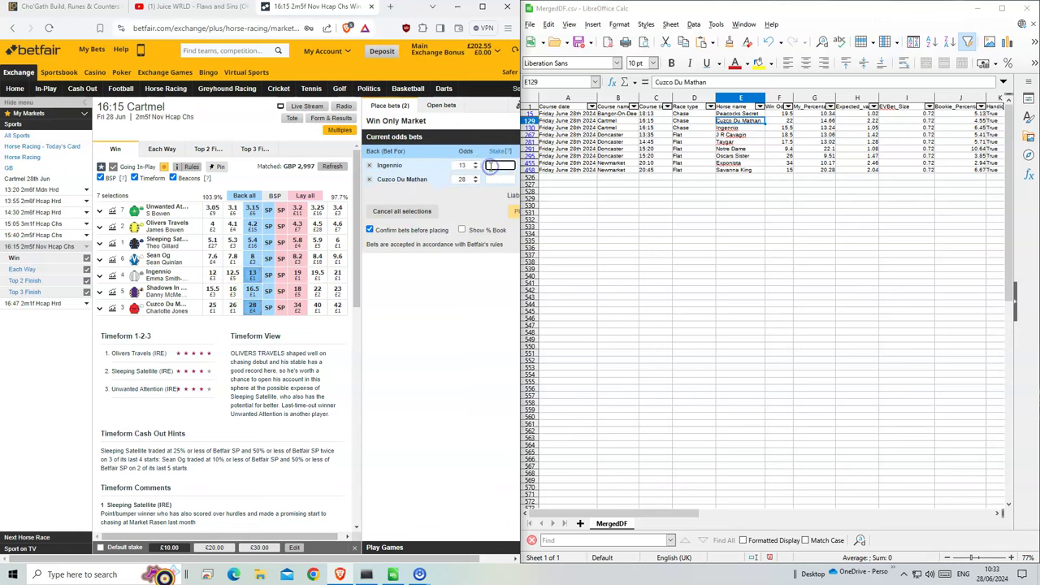
- Set Ingennio's odds to 15.5, place £1 on each, and keep unmatched bets in-play
double_click(464, 165)
text(15.5)
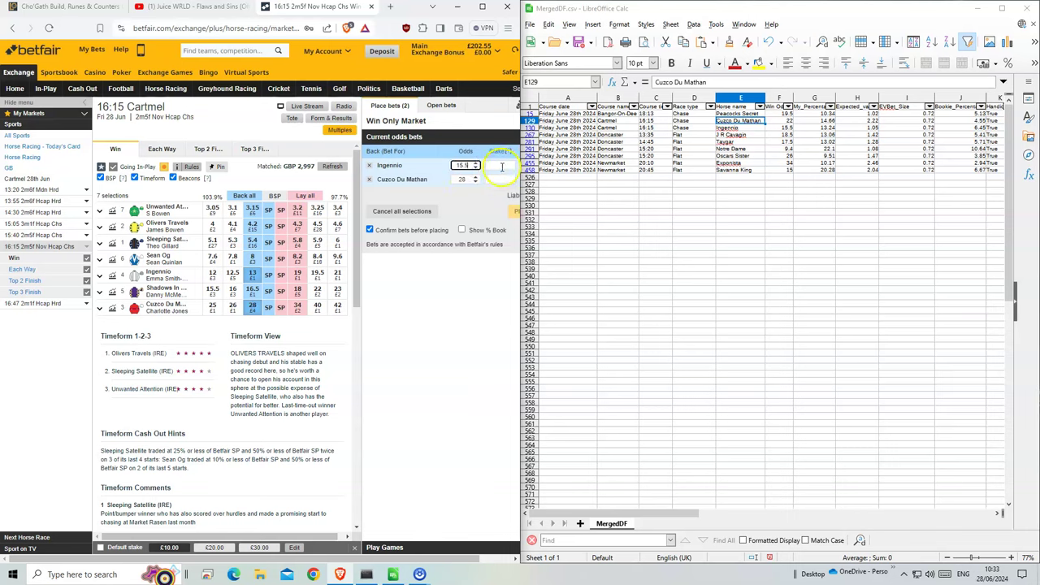
click(502, 166)
text(11)
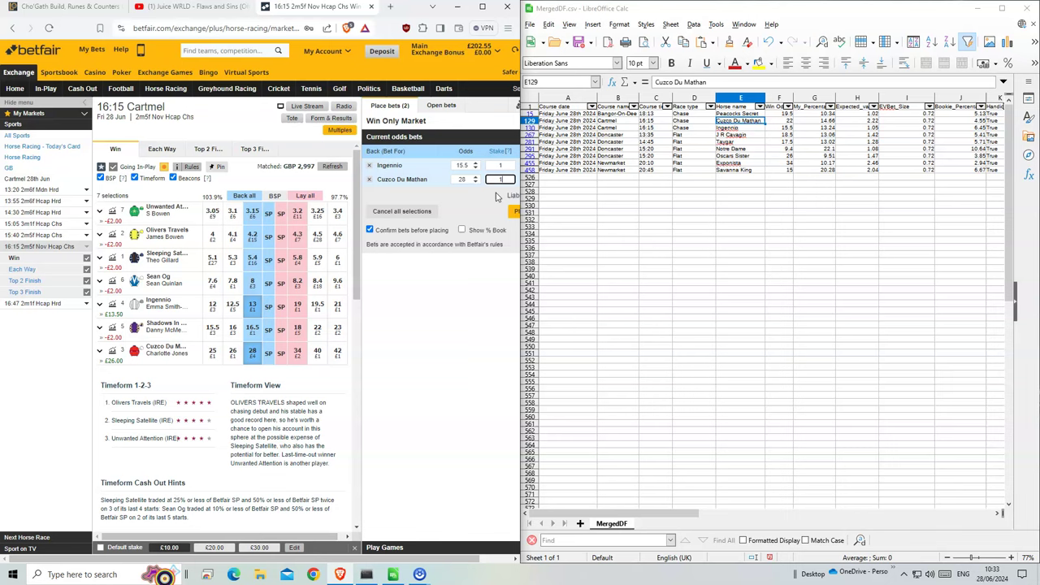
click(517, 216)
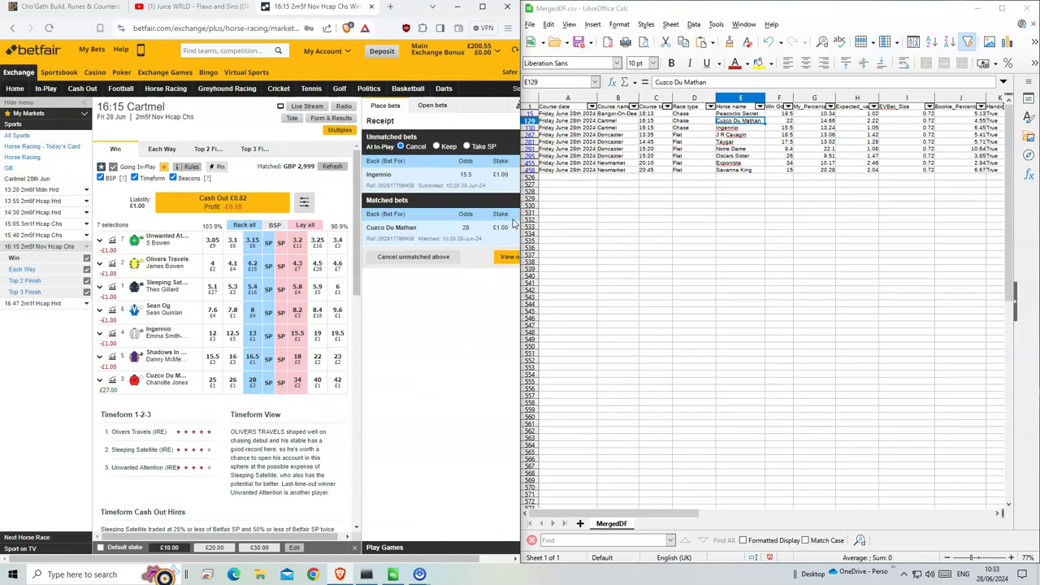
click(445, 147)
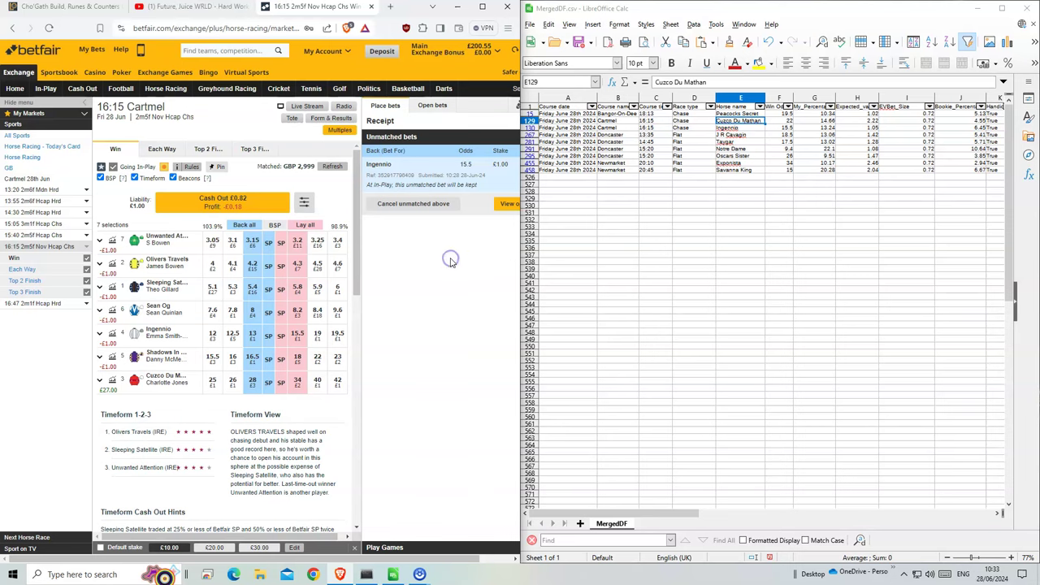
click(649, 135)
click(165, 88)
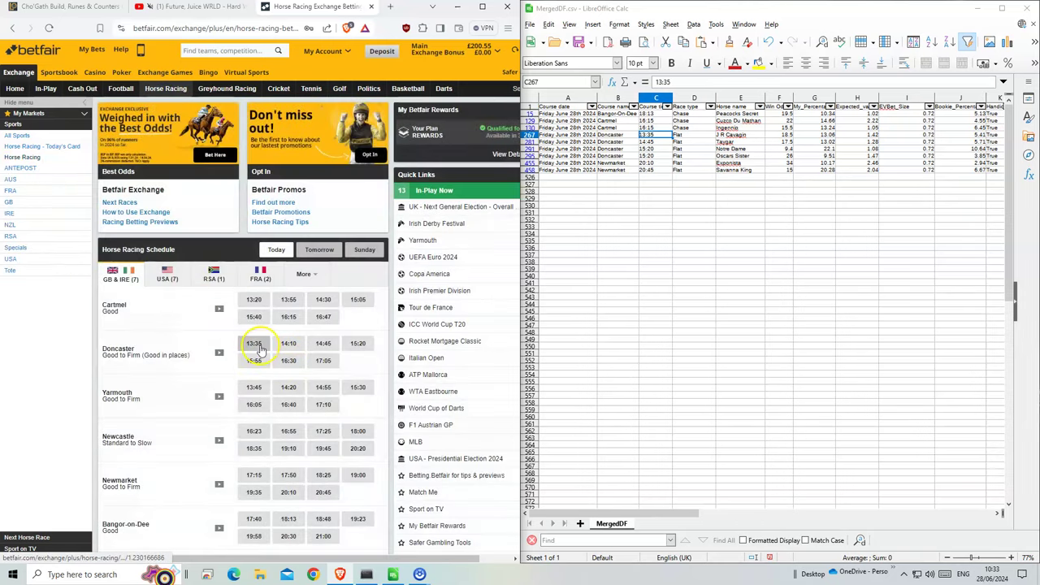
- Back J R Cavagin for £1 at 18.5 in the 13:35 Doncaster, kept in-play if unmatched
click(254, 342)
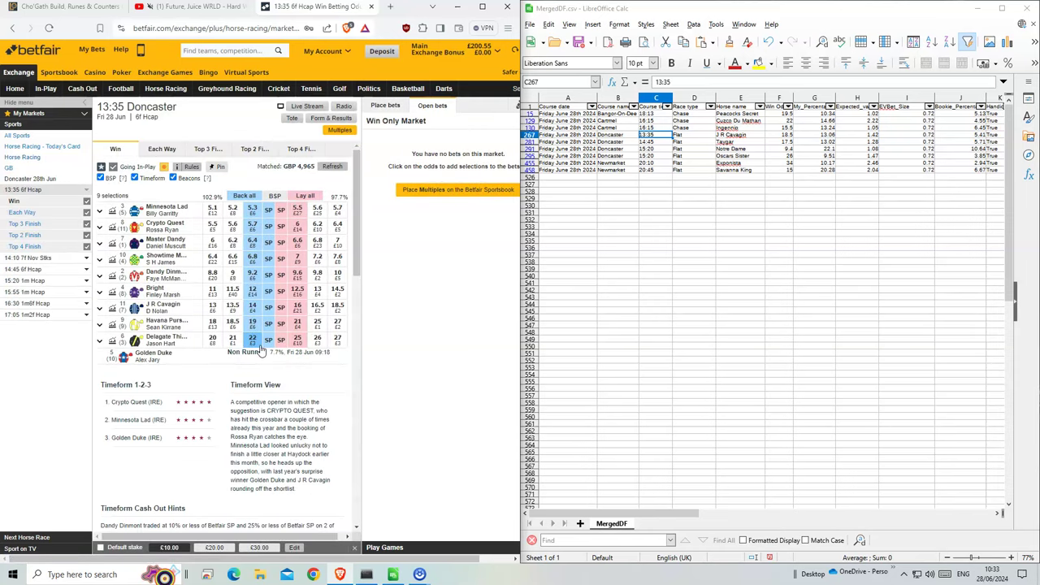
click(253, 307)
text(18.5)
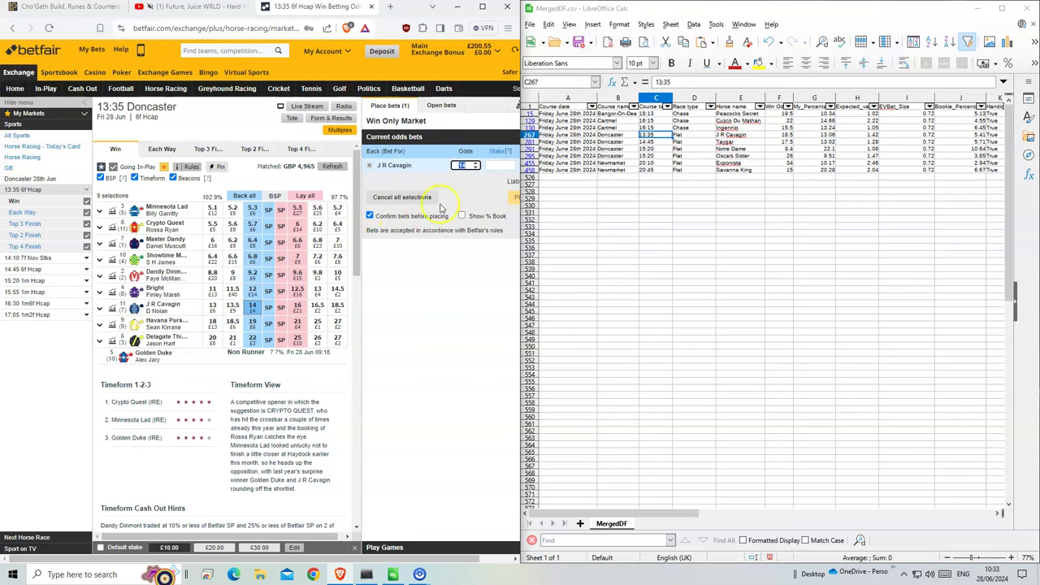
click(501, 166)
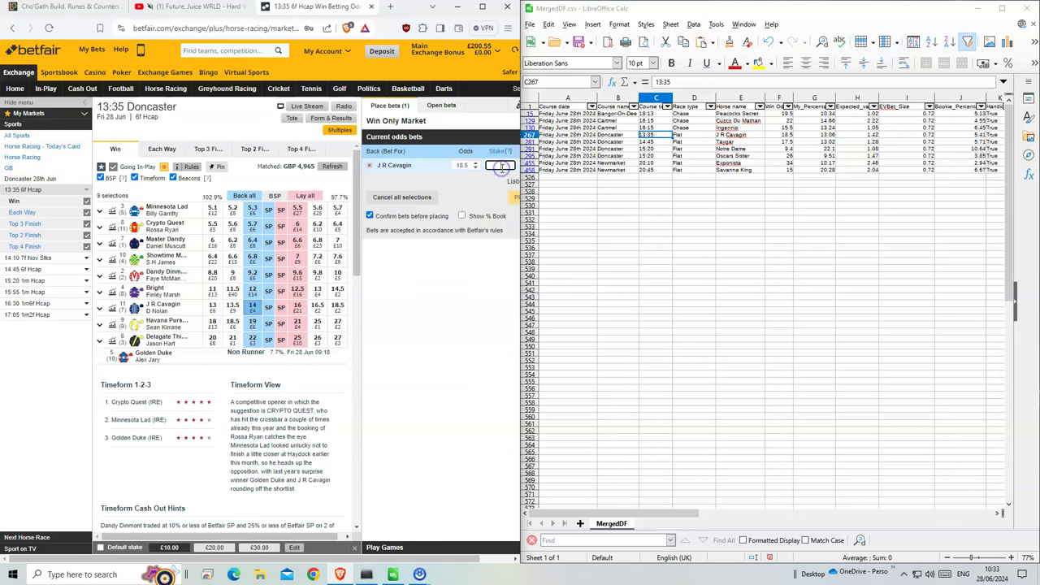
text(1)
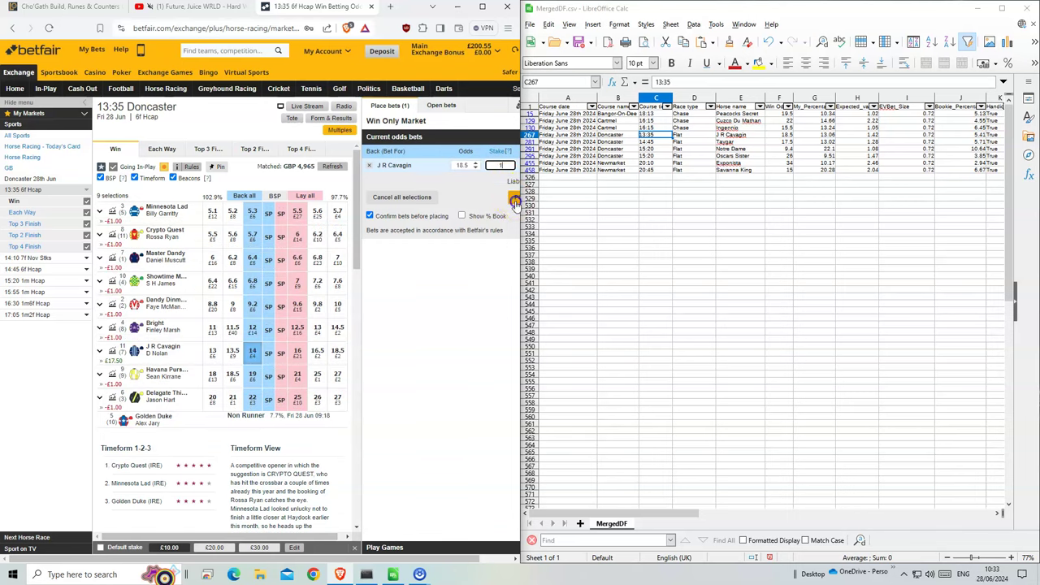
click(511, 199)
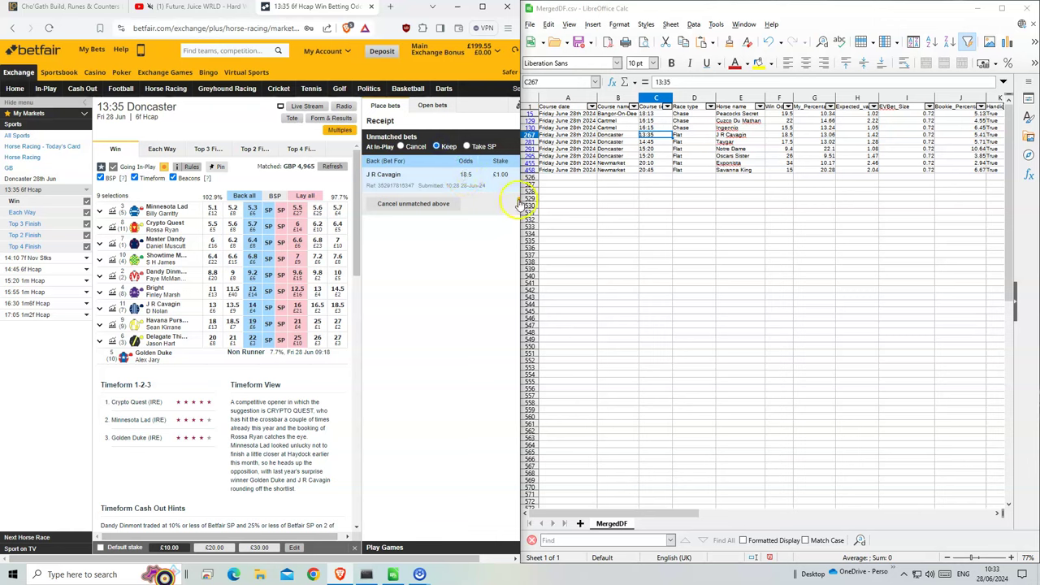
click(518, 203)
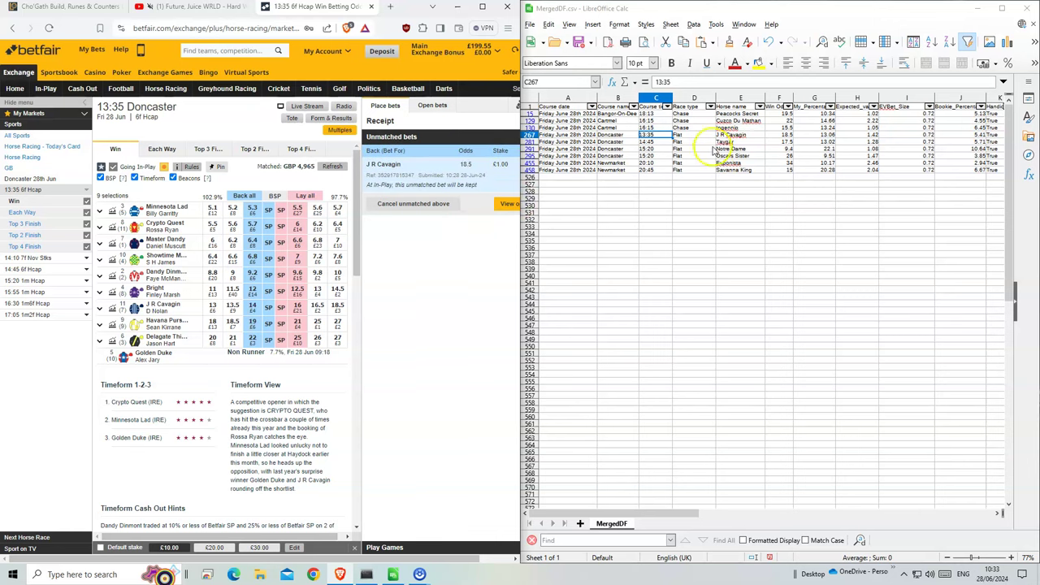
- Back Taygar for £1 at 18 in the 14:45 Doncaster race
click(655, 142)
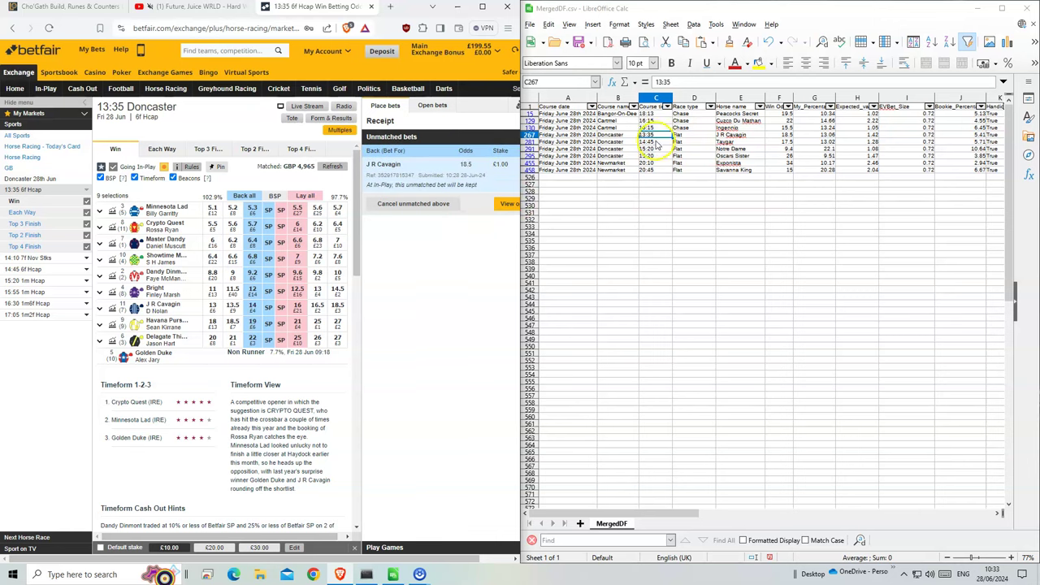
click(32, 269)
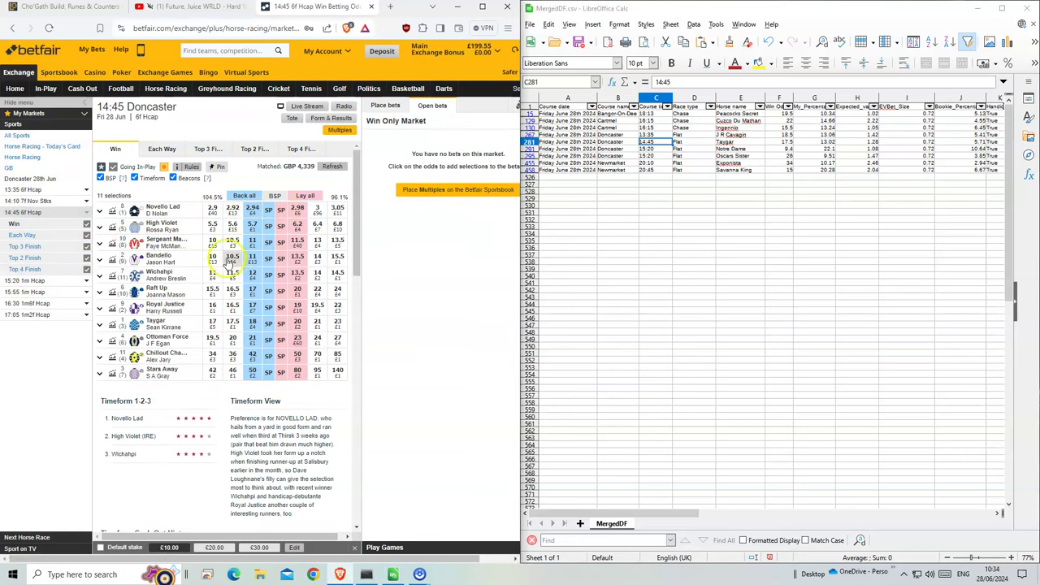
click(254, 323)
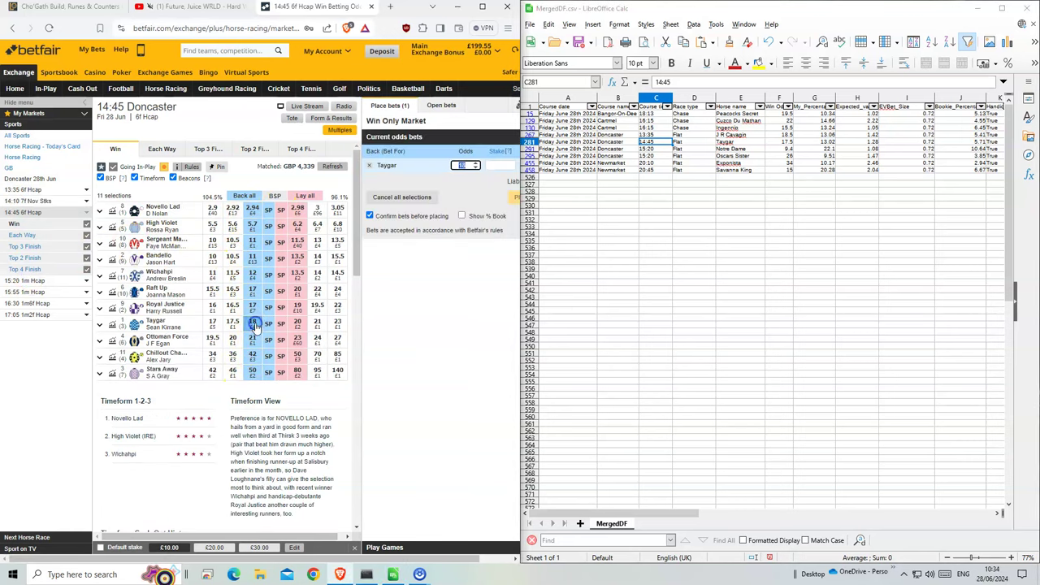
click(499, 166)
text(1)
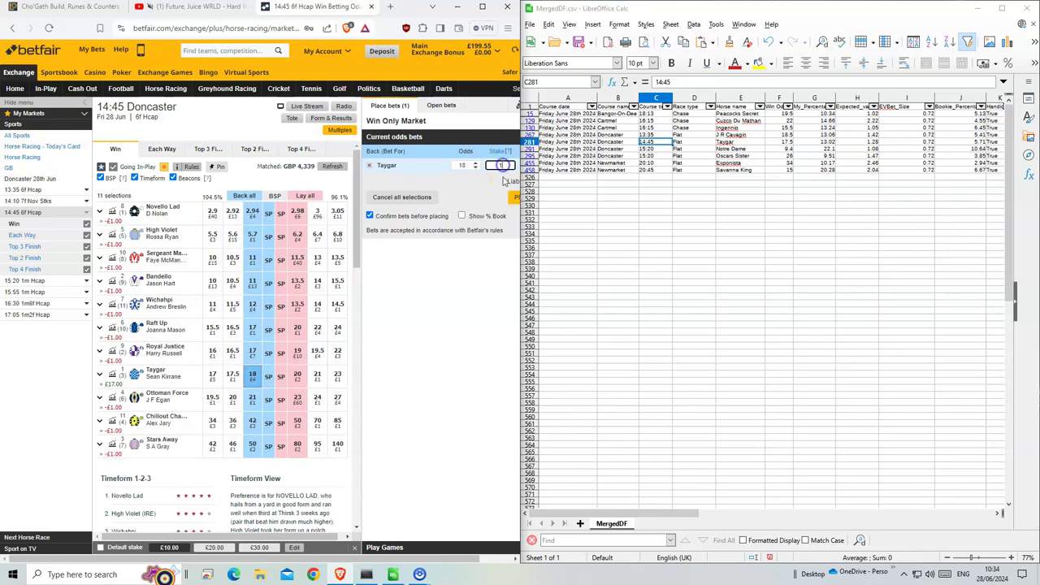
click(511, 196)
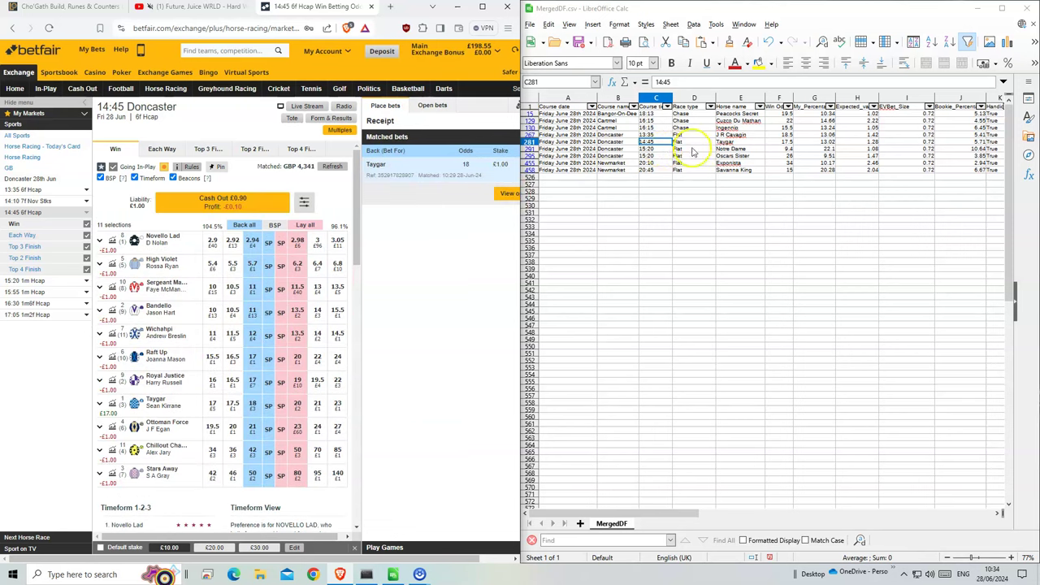
- Add Notre Dame's back odds to the slip in the 15:20 Doncaster race
click(654, 149)
click(25, 280)
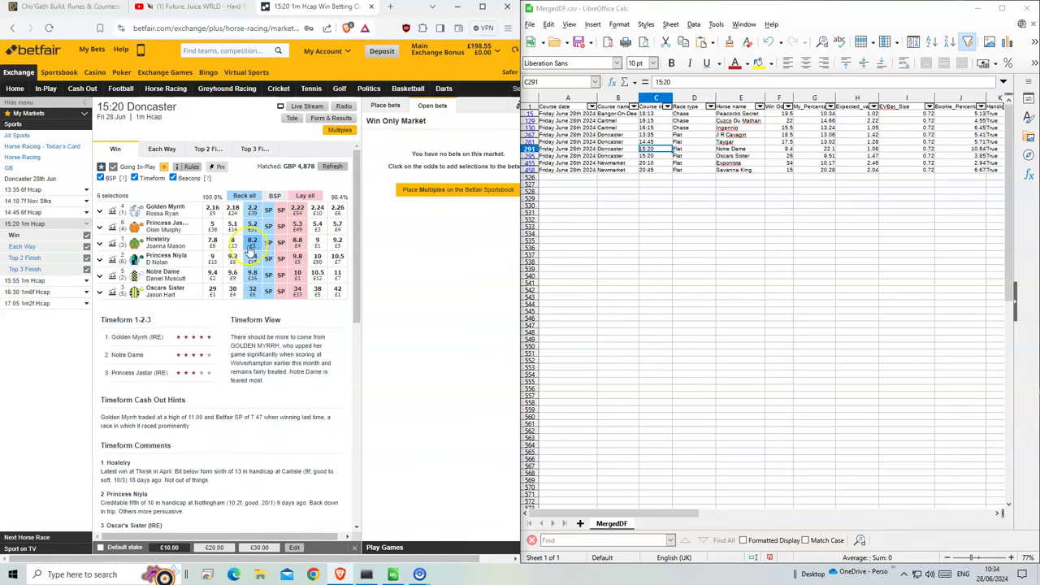
click(255, 277)
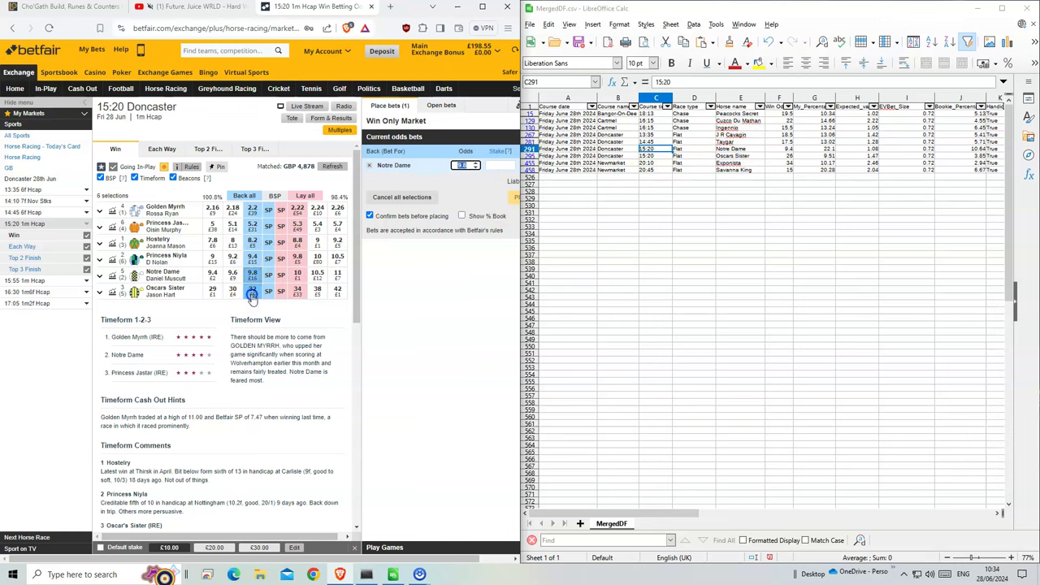
- Add Oscars Sister at 32, stake £1 on it and Notre Dame, and confirm both bets
click(254, 291)
drag(731, 148, 764, 157)
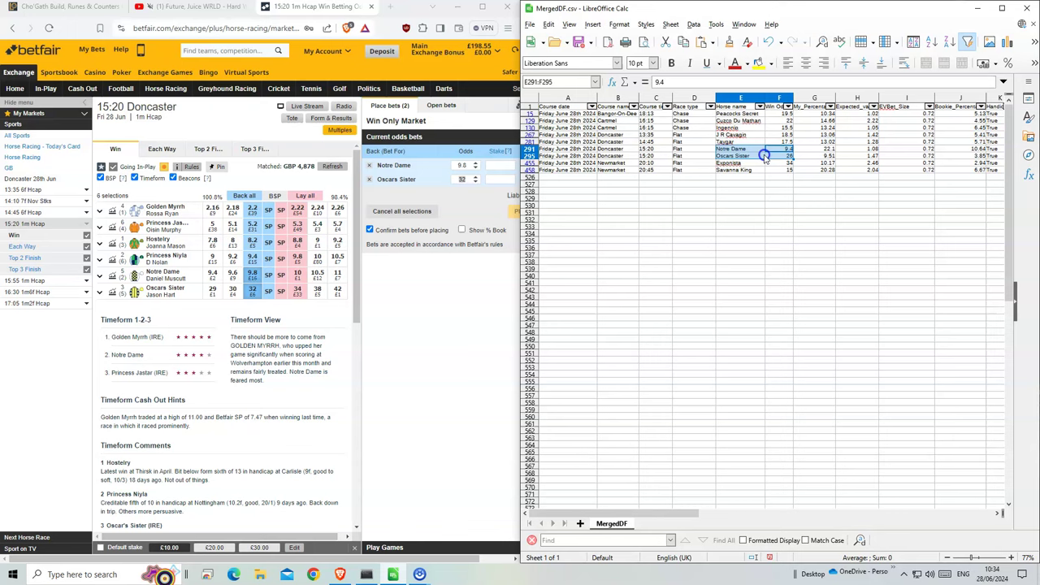
text(1)
click(502, 180)
text(1)
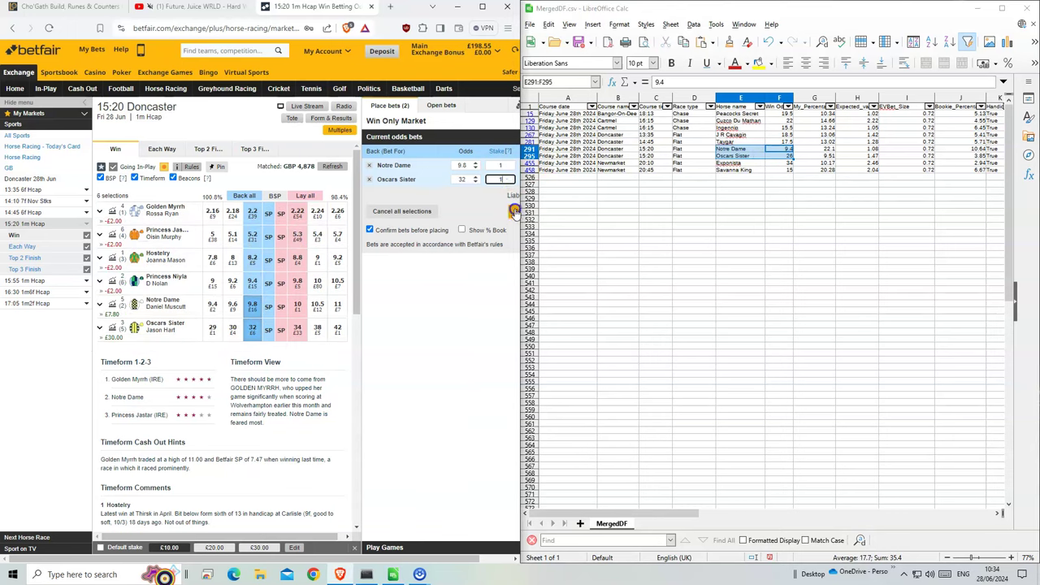
click(515, 211)
click(503, 213)
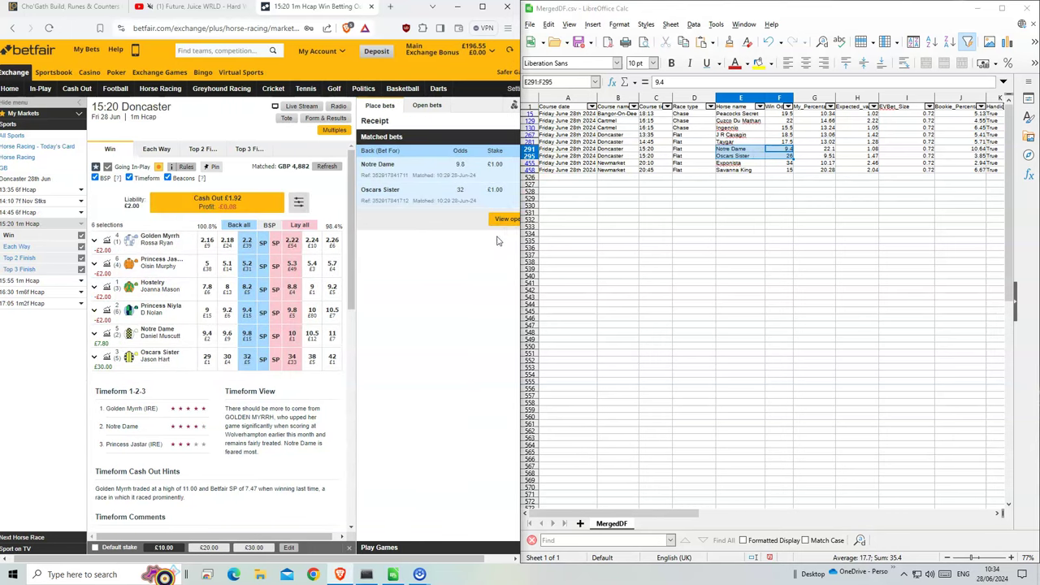
- Back Exponista for £1 at 36 in the 20:10 Newmarket race and confirm
click(740, 170)
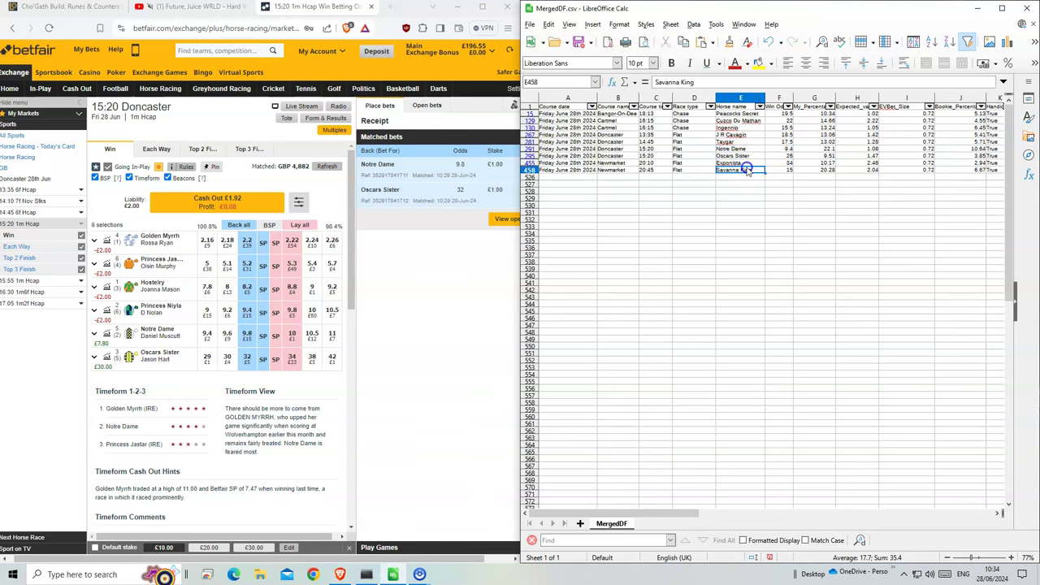
click(735, 164)
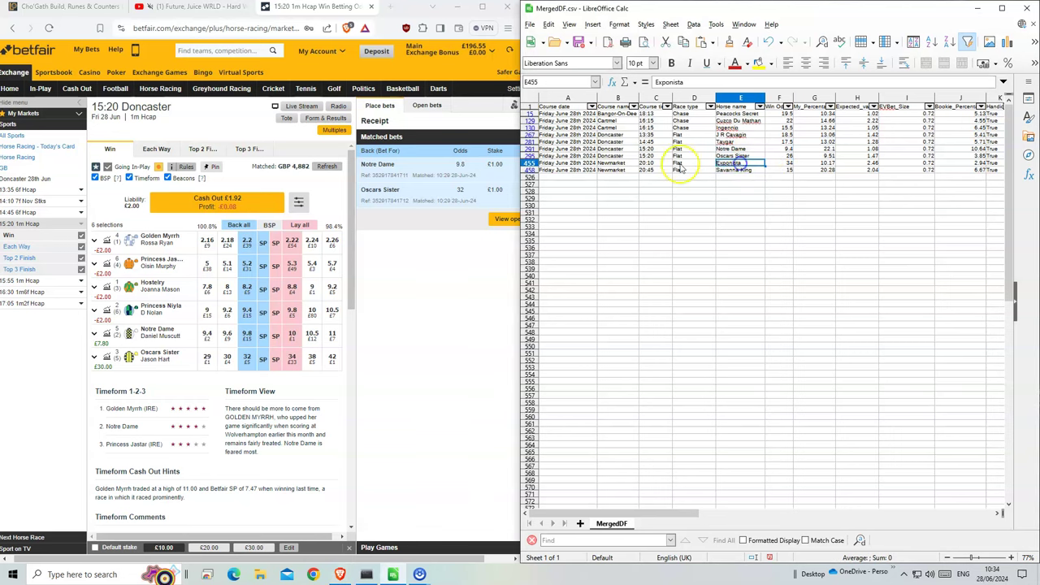
click(161, 89)
scroll(248, 358, down, 1)
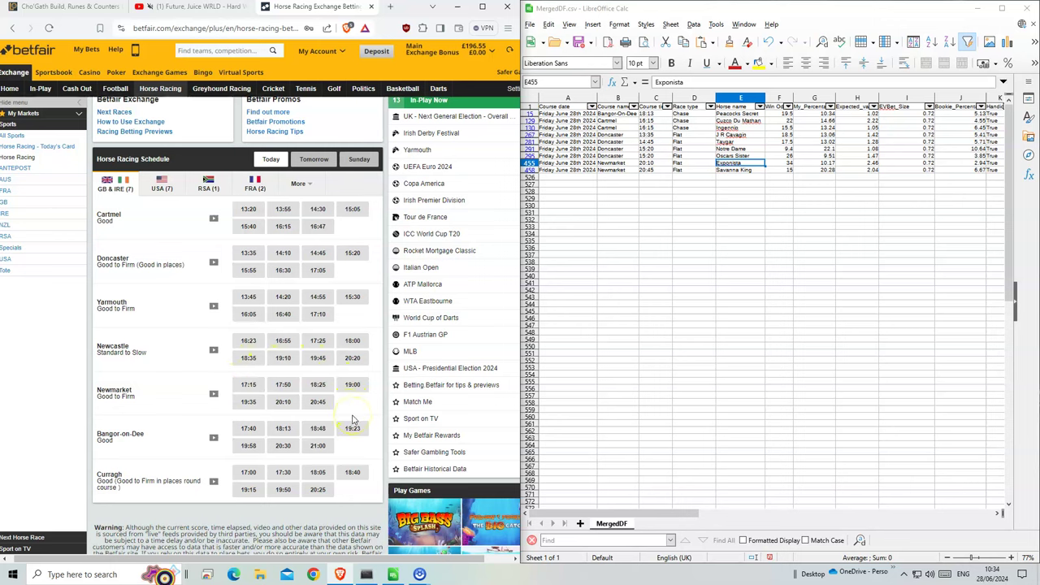
click(284, 401)
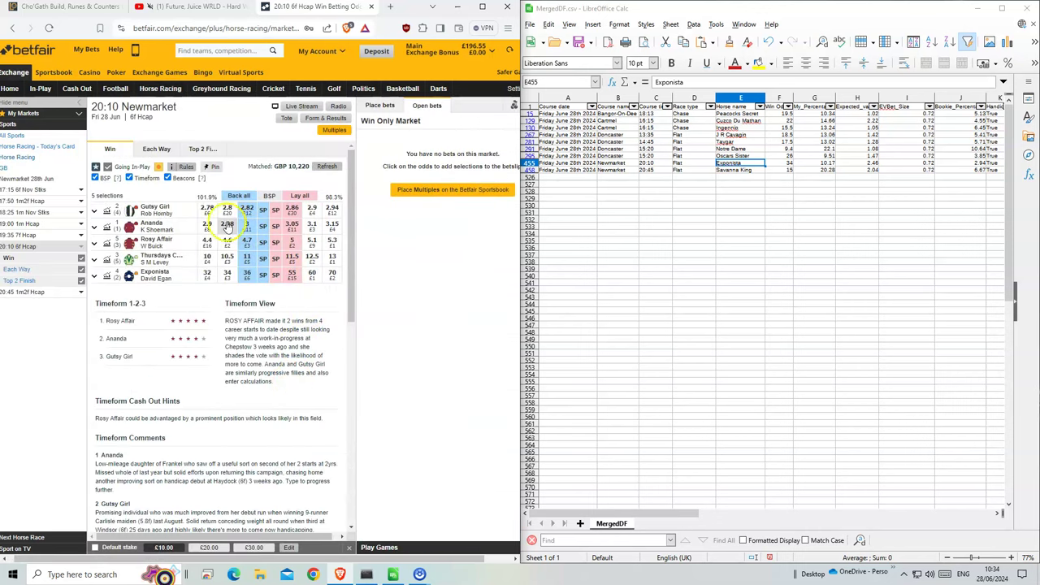
click(247, 274)
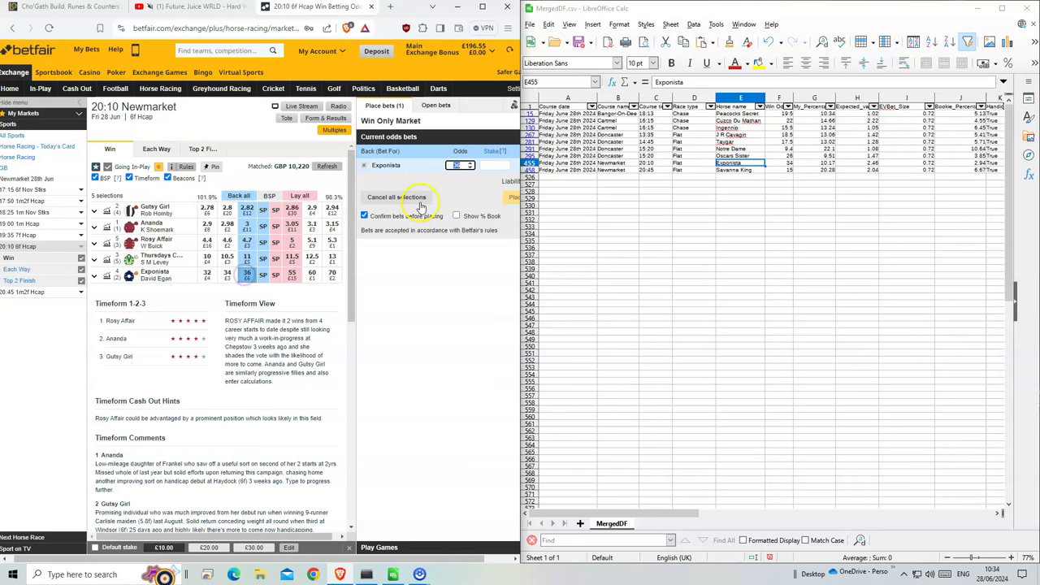
click(493, 165)
text(1)
click(508, 193)
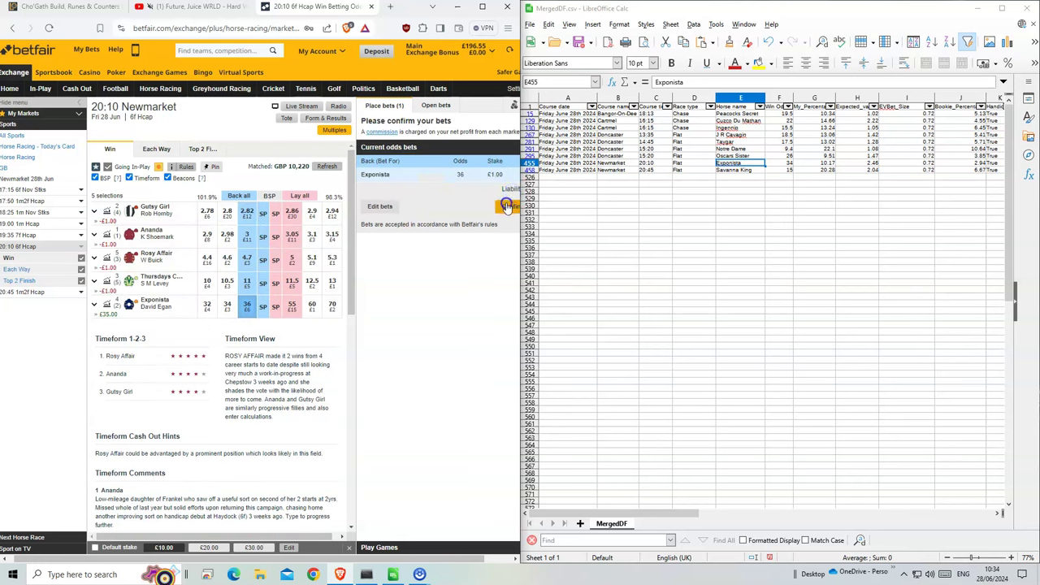
click(507, 206)
- Back Savanna King for £1 at 16.5 in the 20:45 Newmarket race
click(24, 292)
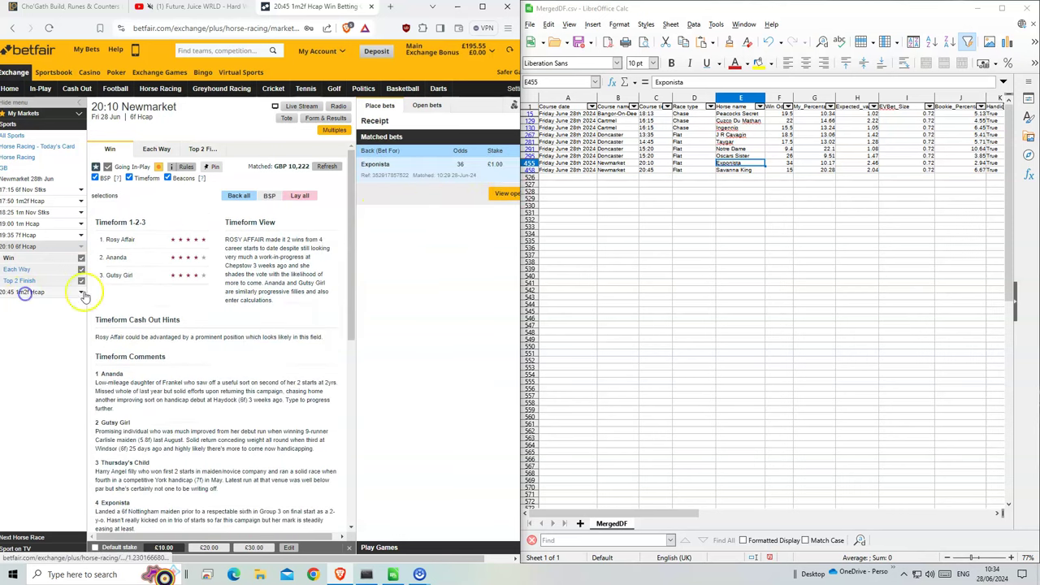
click(247, 274)
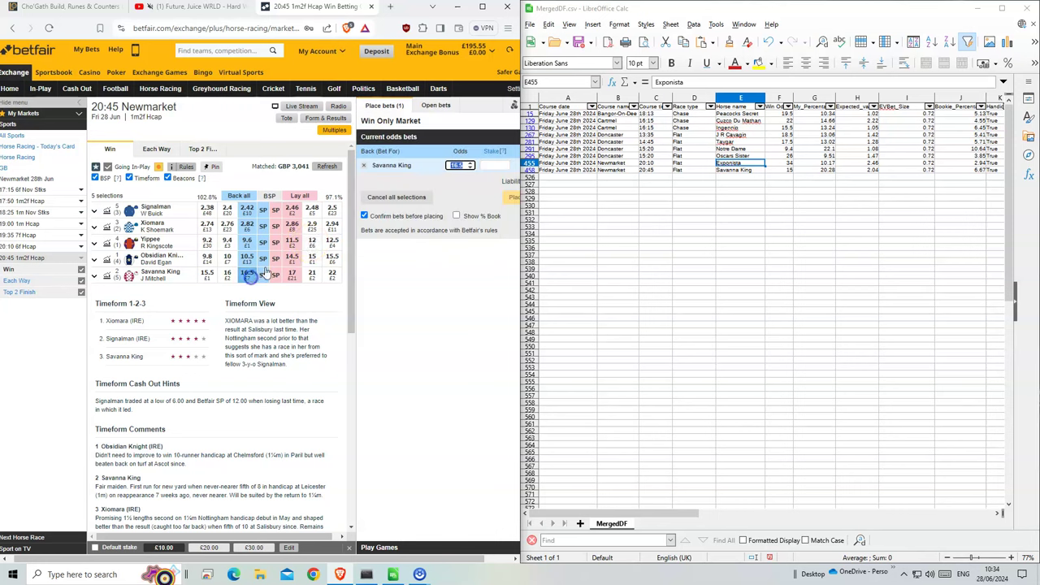
click(494, 166)
text(1)
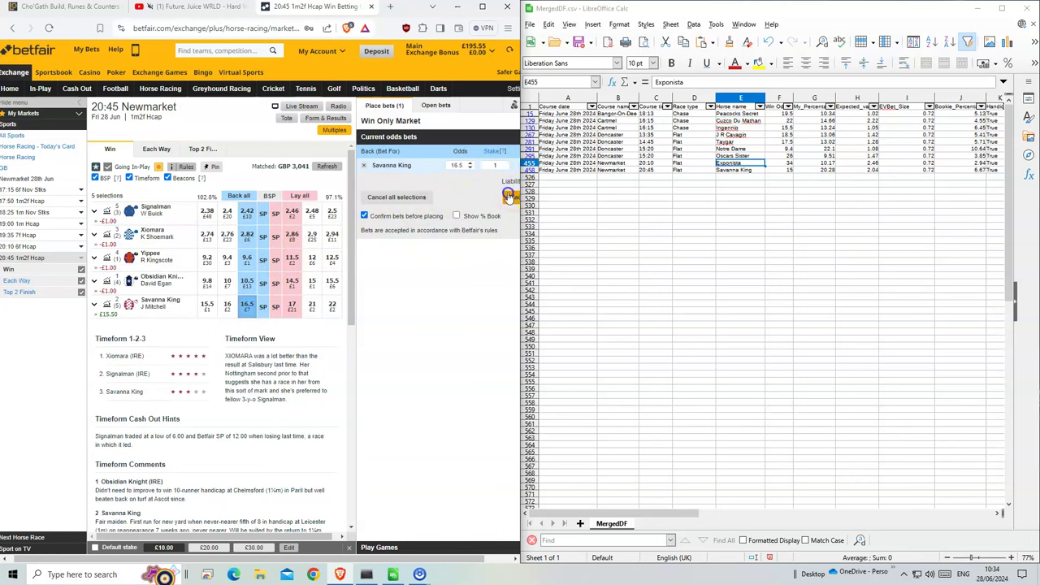
click(510, 196)
- Filter column P to hide the No Bet rows, keeping only Bet rows
click(755, 359)
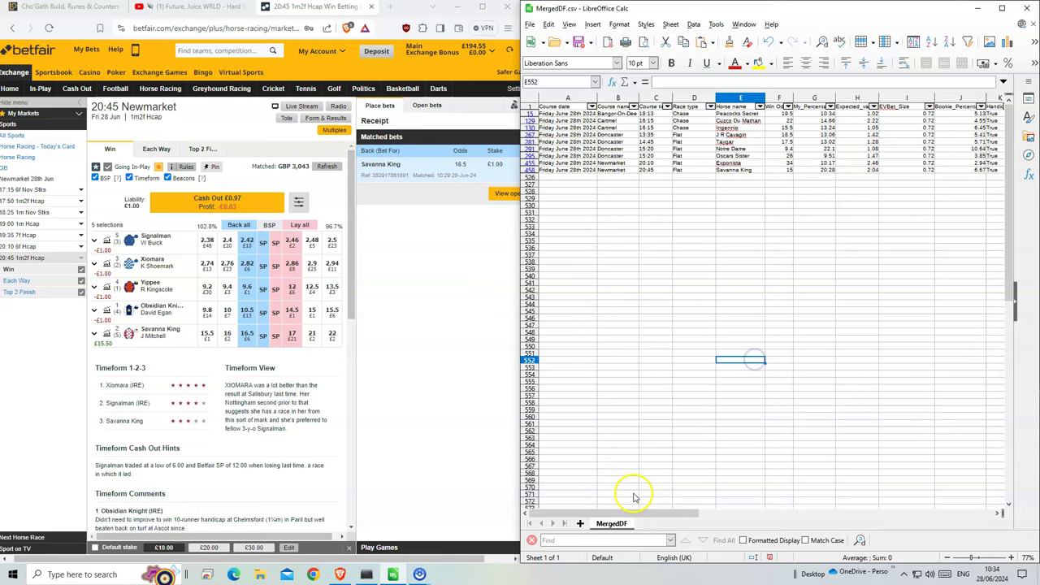
mouse_move(658, 512)
mouse_down()
mouse_move(814, 495)
mouse_move(747, 512)
mouse_up()
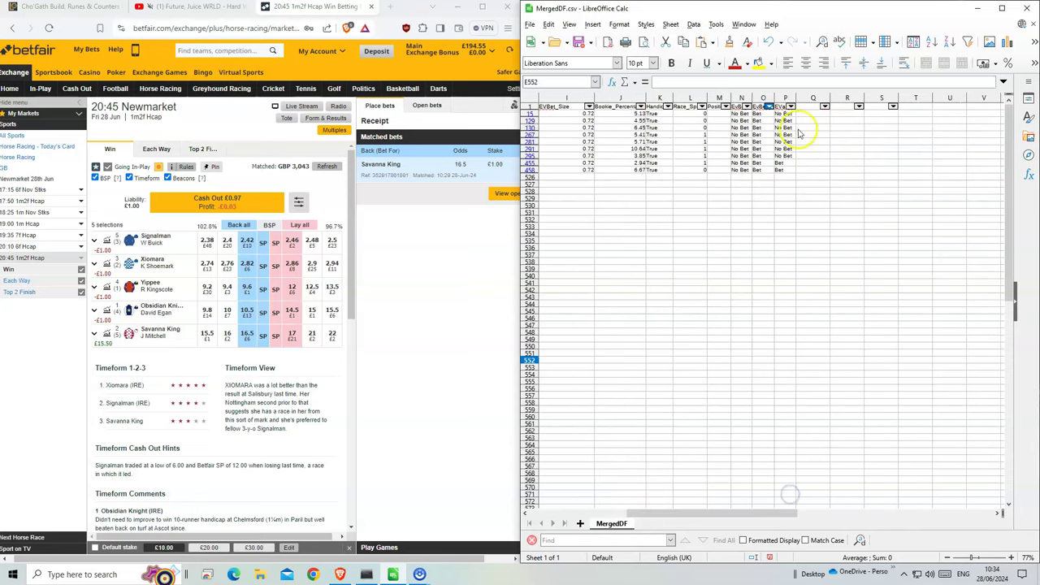
click(768, 106)
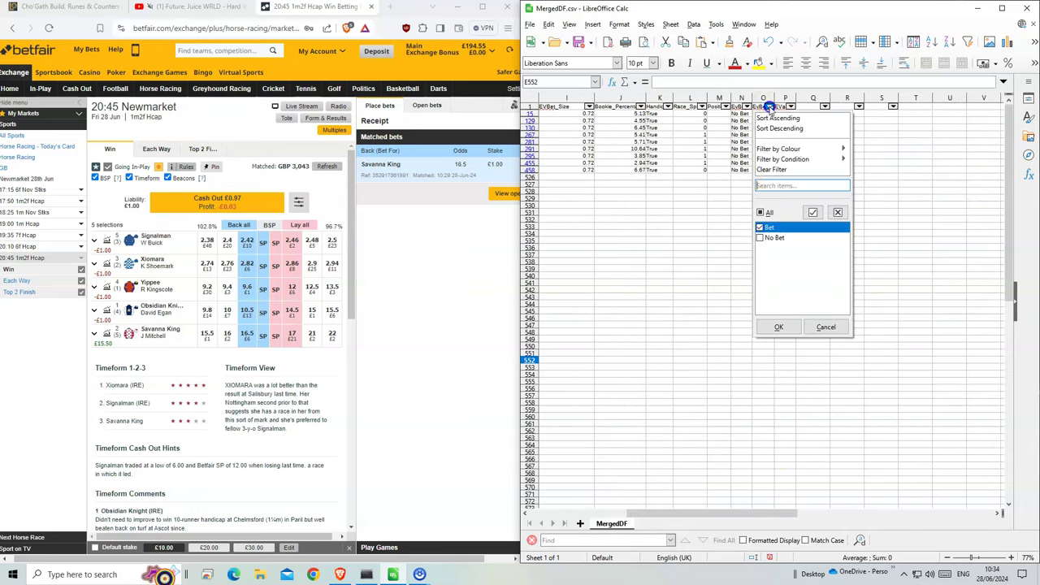
click(777, 326)
click(788, 107)
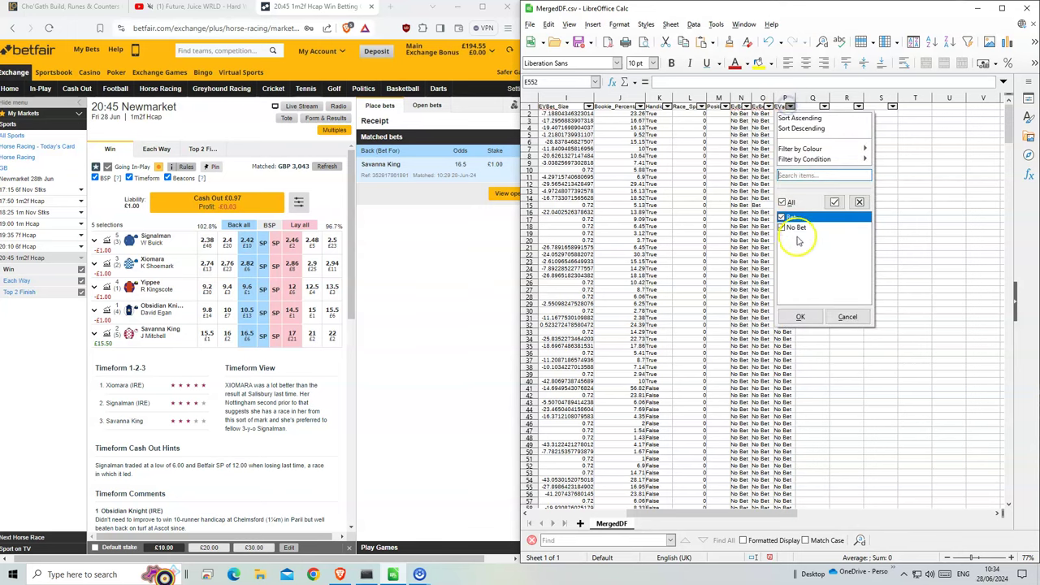
click(800, 316)
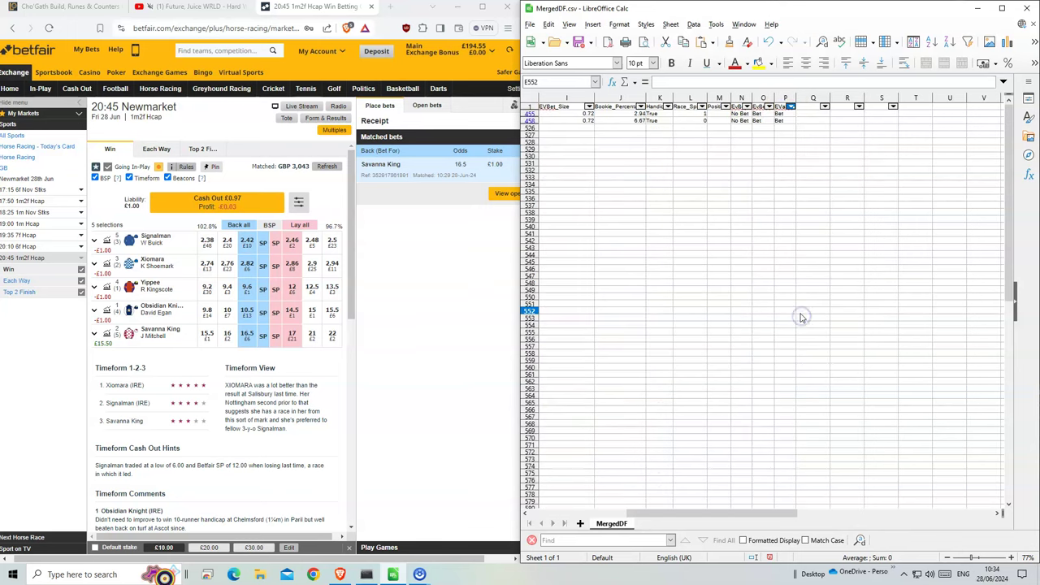
drag(725, 515, 724, 515)
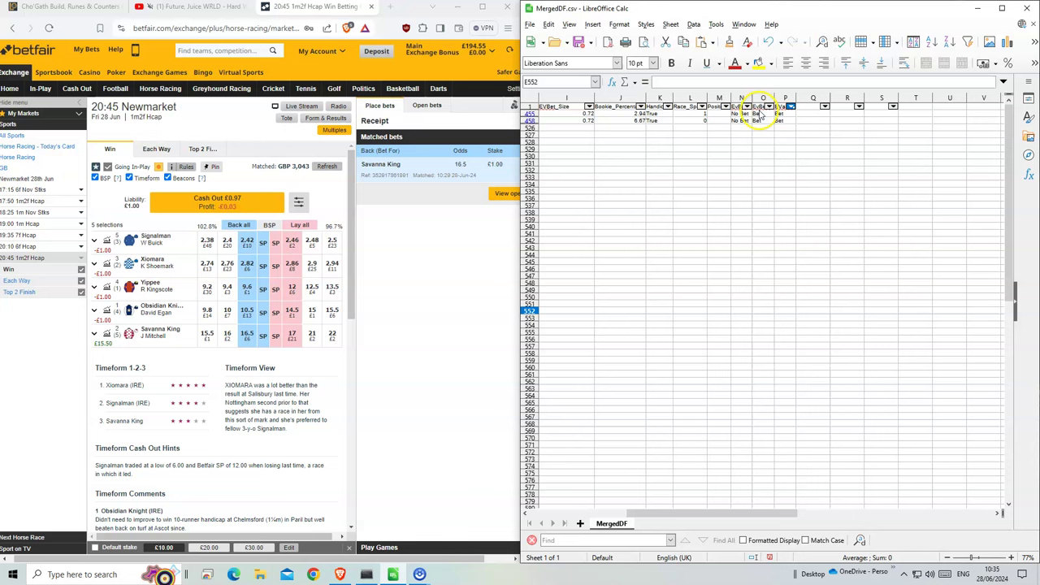
- Select the remaining Bet cells in columns O and P and the 2.46 and 2.04 expected values
drag(762, 114, 761, 122)
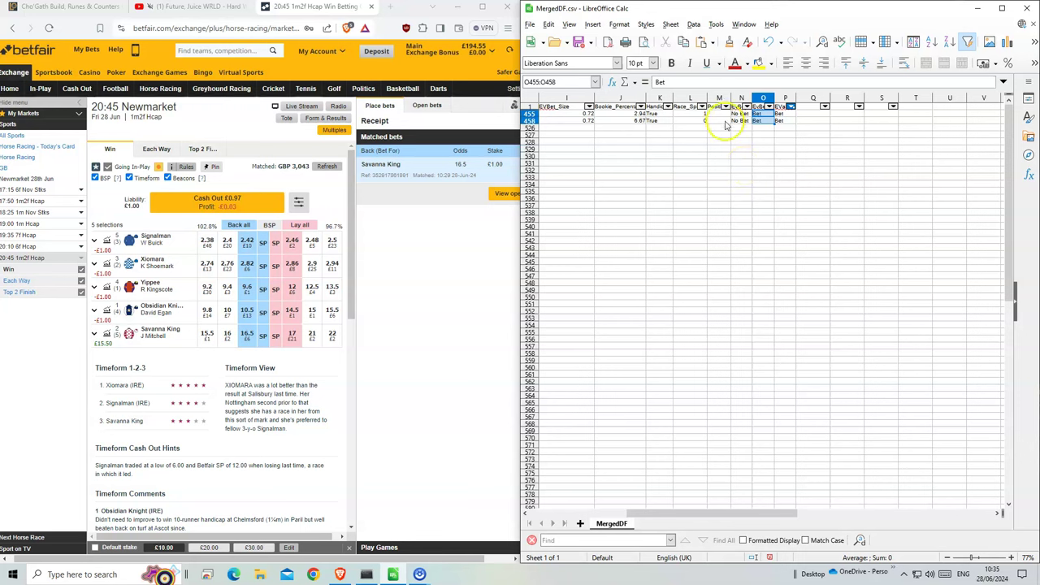
drag(785, 115, 784, 122)
click(784, 114)
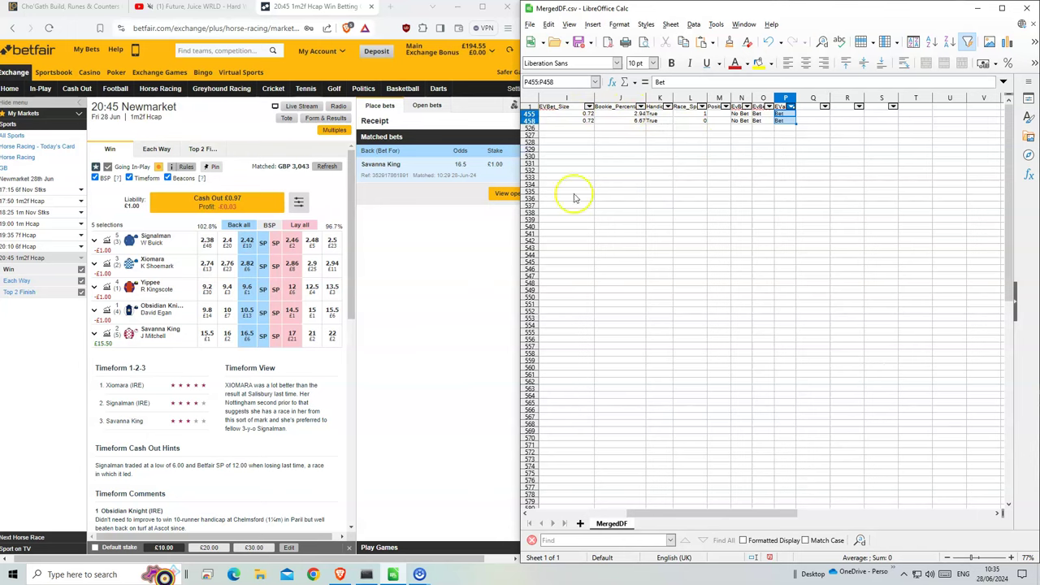
drag(707, 511, 675, 509)
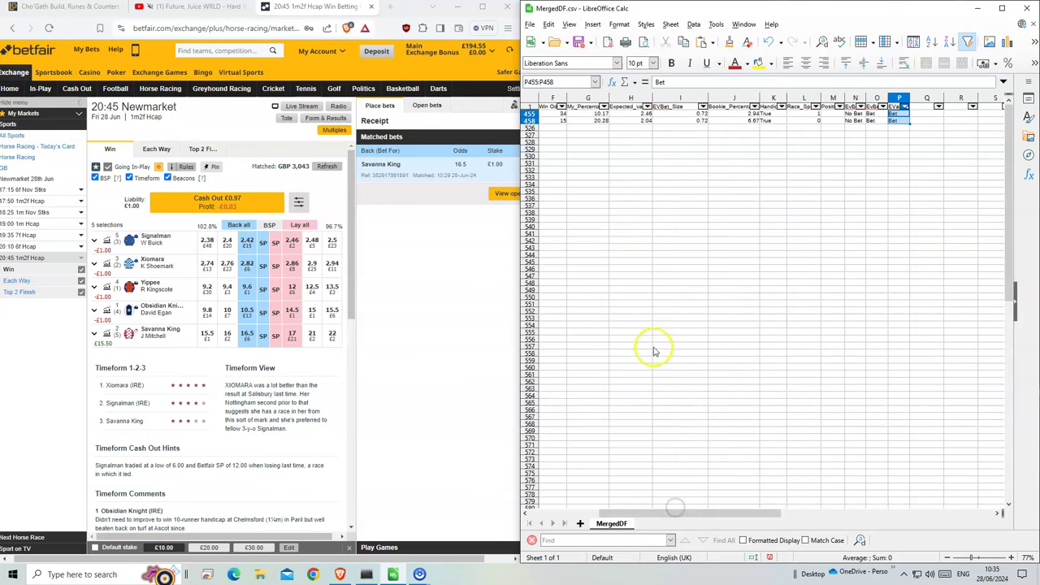
drag(631, 115, 631, 122)
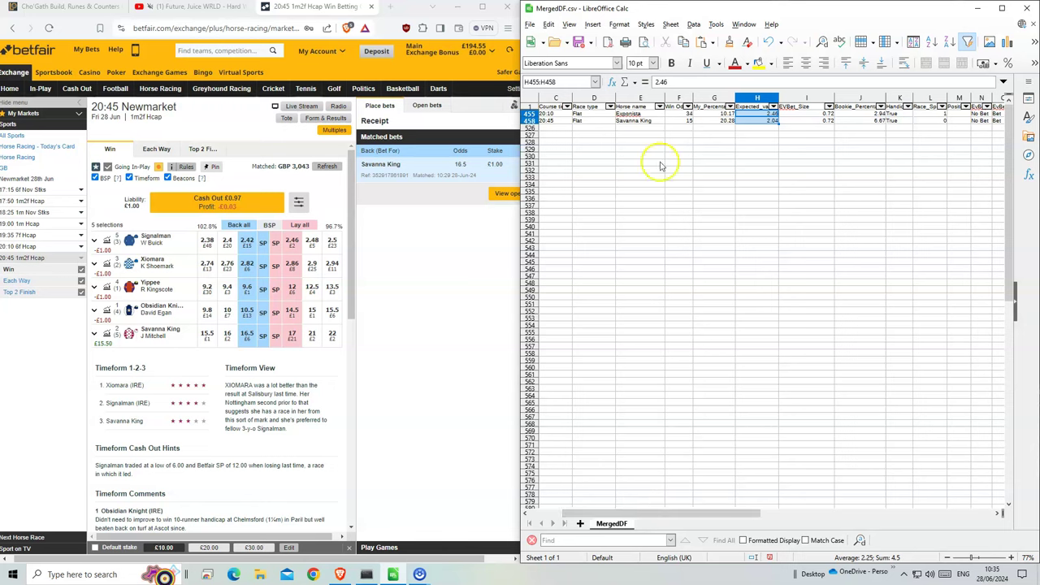
mouse_move(208, 335)
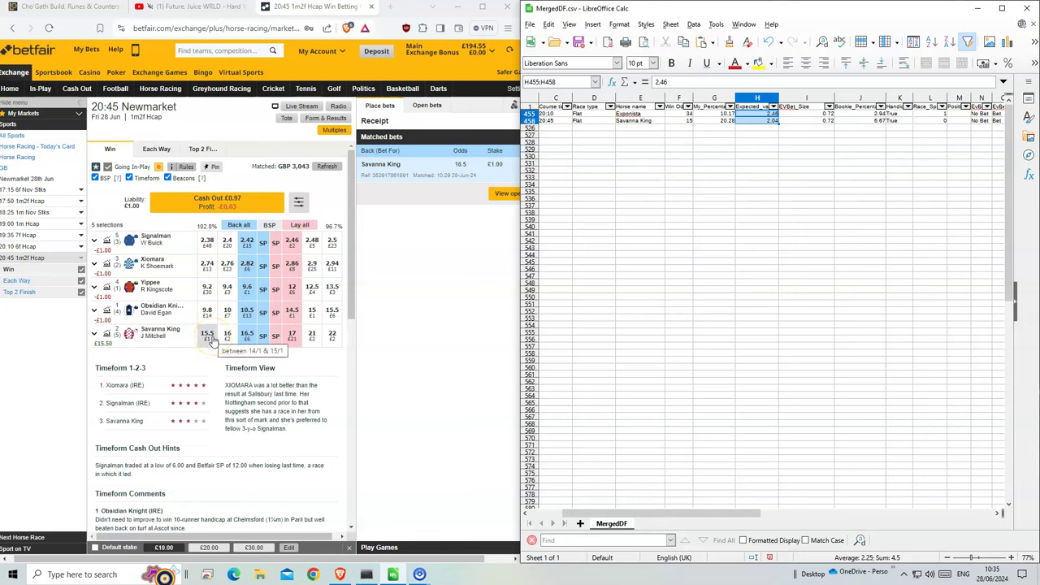
- Back Savanna King for another £1 at 16.5 and confirm the bet
click(247, 337)
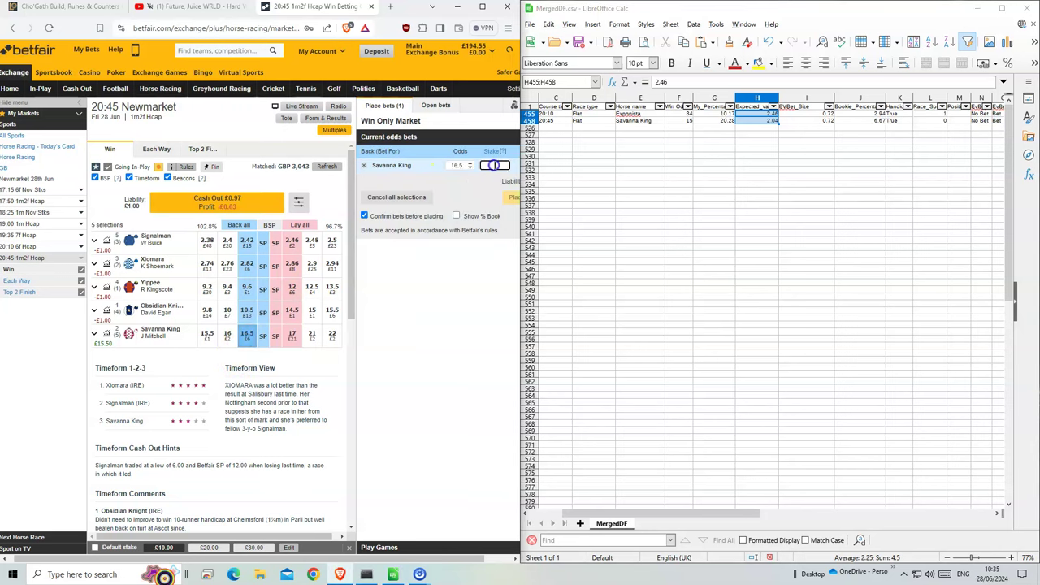
text(1)
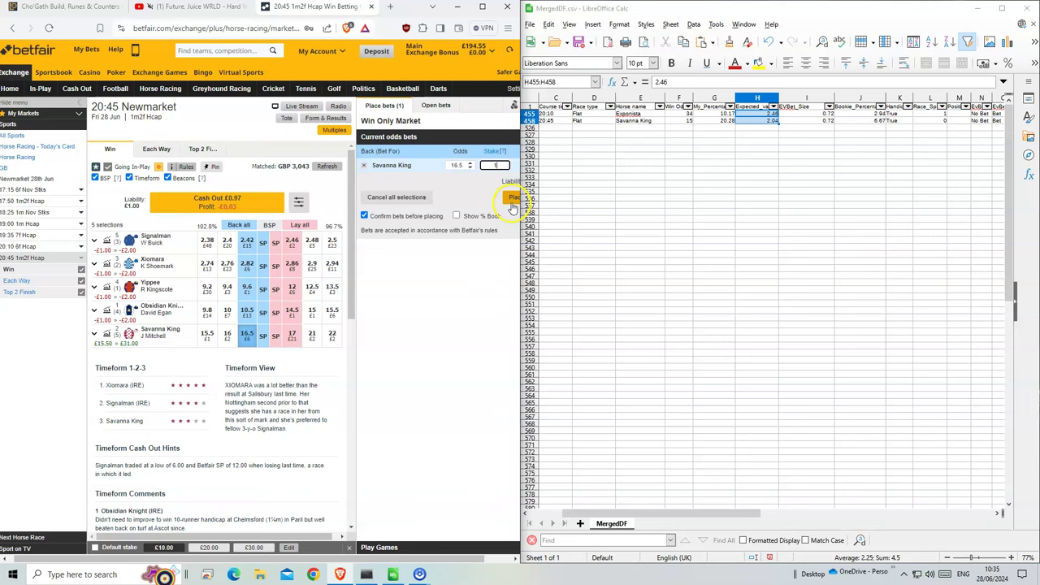
click(511, 201)
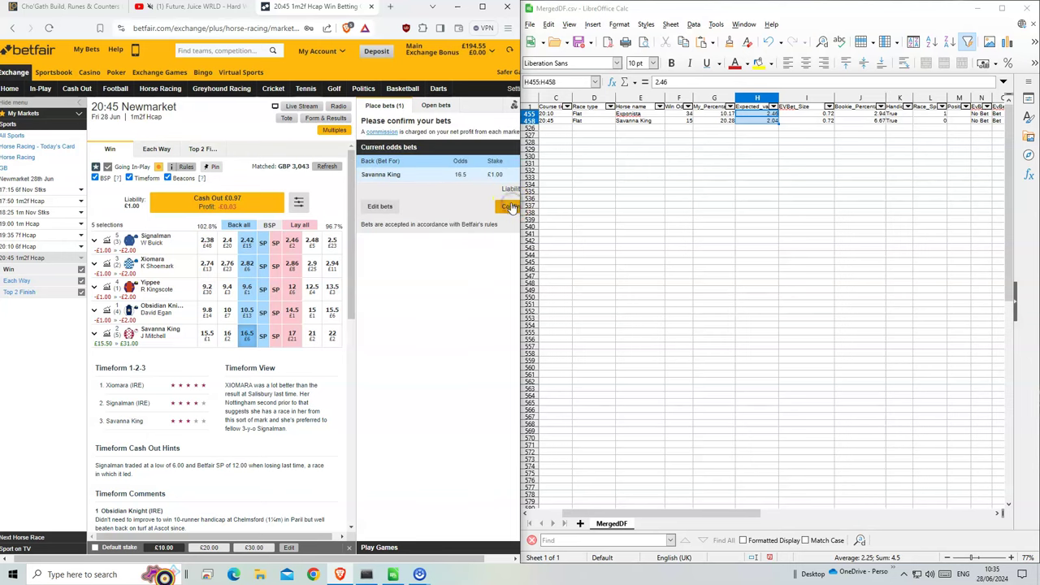
click(510, 207)
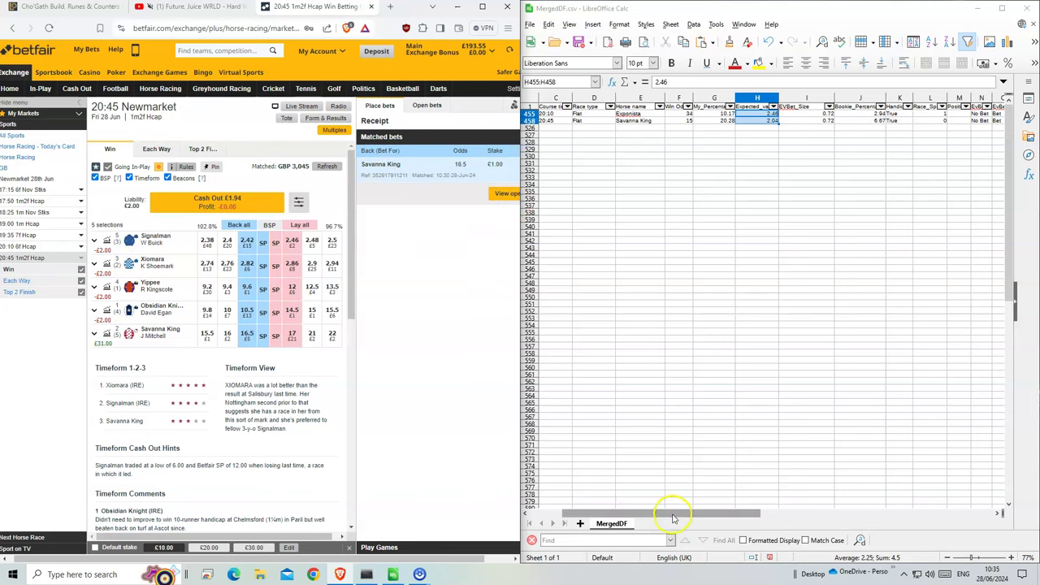
drag(698, 513, 618, 518)
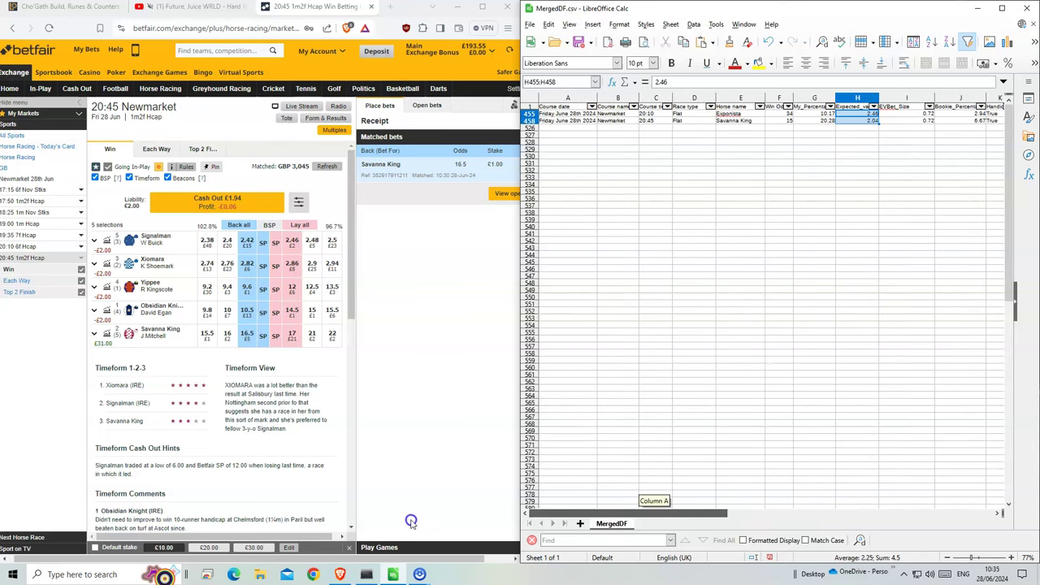
- Back Exponista for a second £1 in the 20:10 Newmarket, matched at 37.72
click(27, 248)
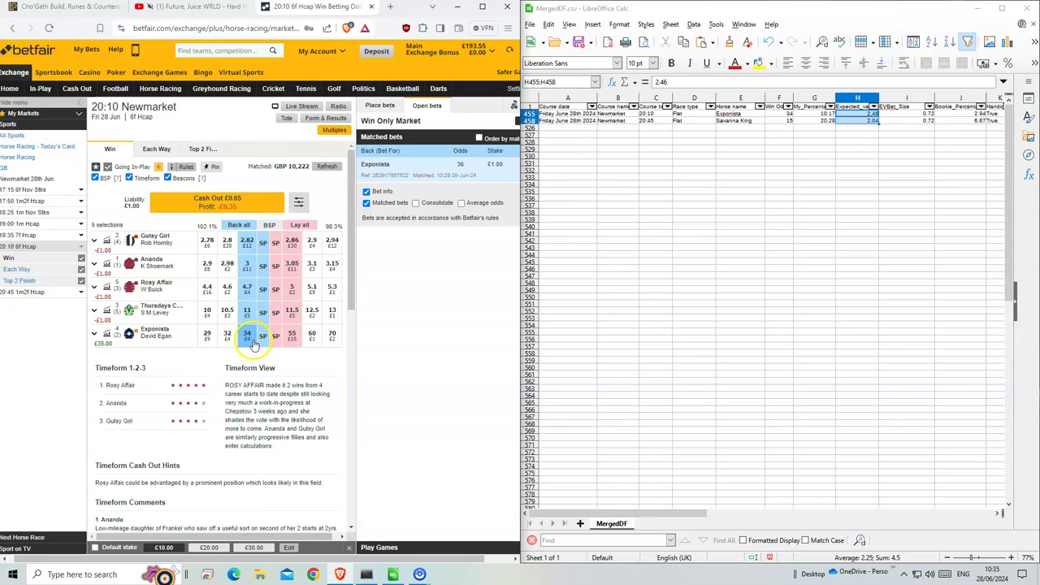
click(249, 335)
text(1)
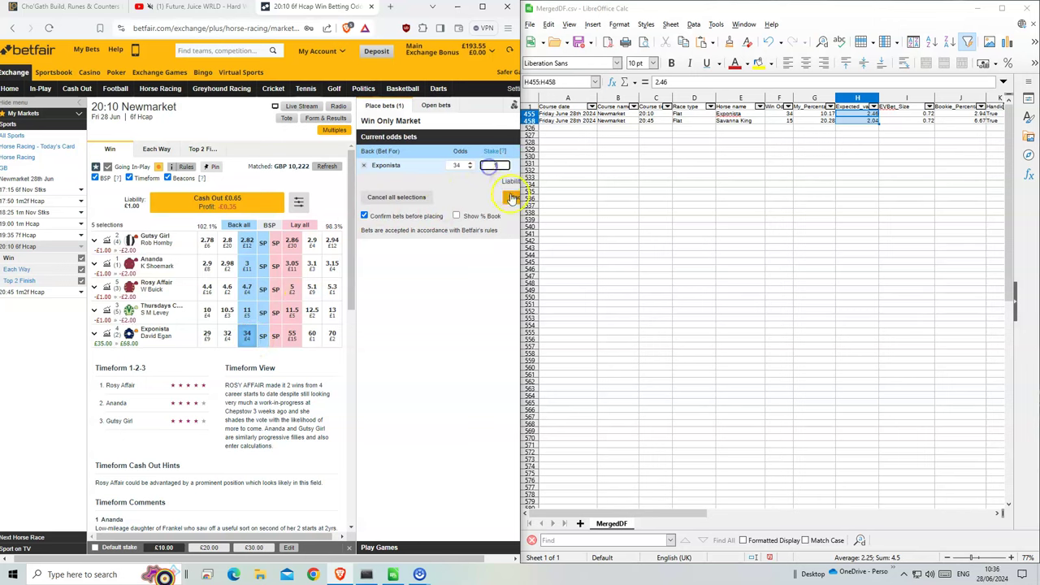
click(511, 201)
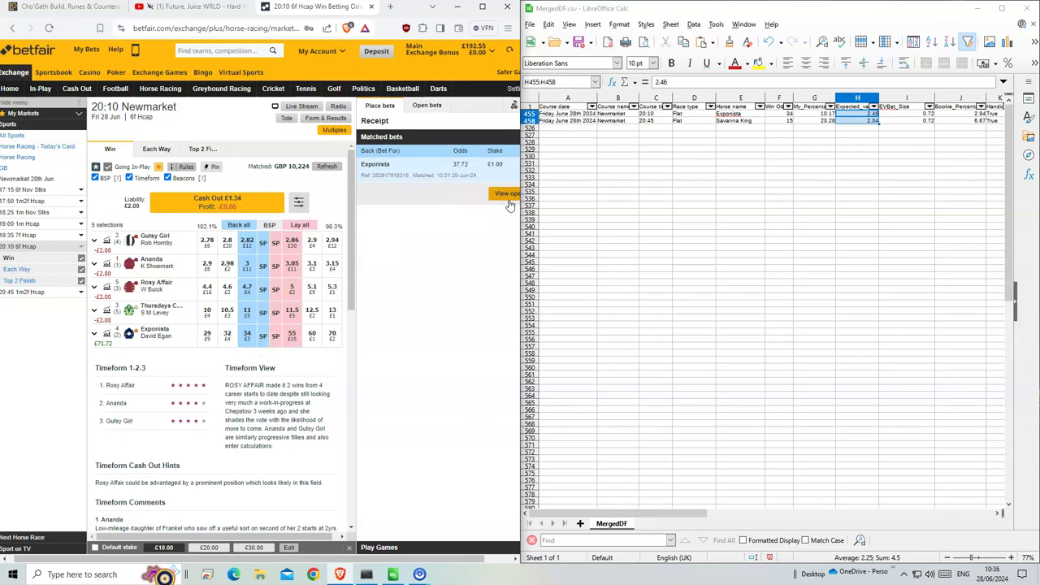
click(739, 226)
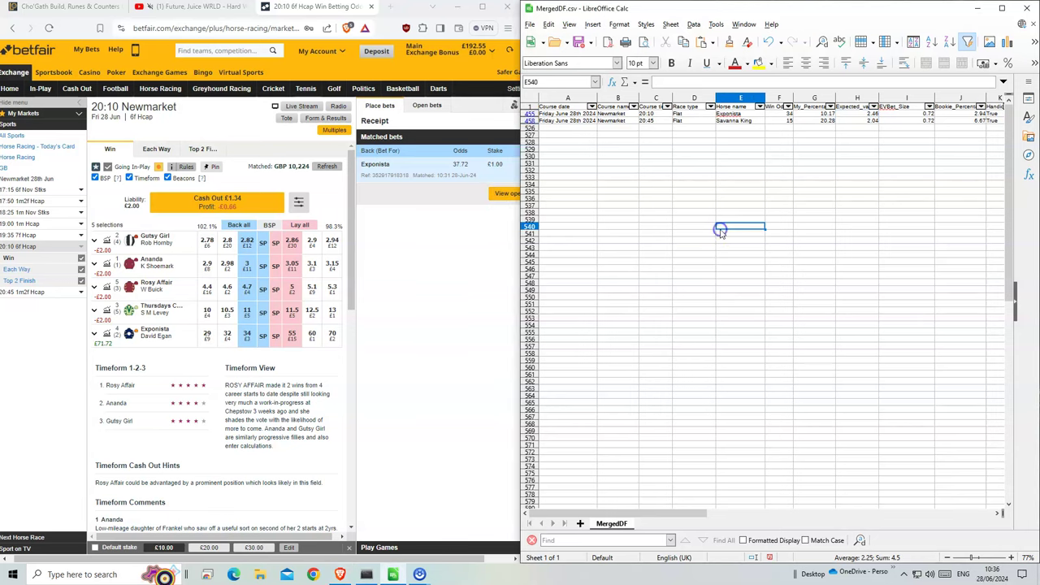